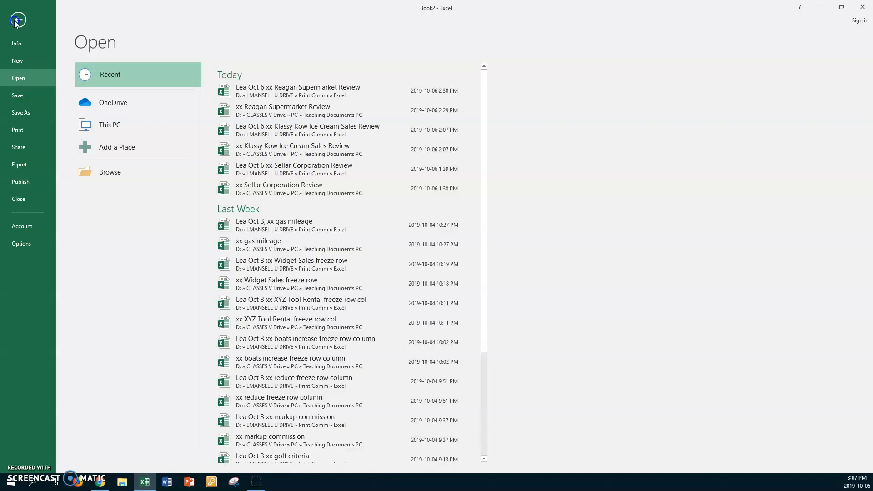
Open the workbook "xx Painting Garages Review" from the Teaching Documents PC folder under CLASSES V Drive, PC.
left_click(13, 21)
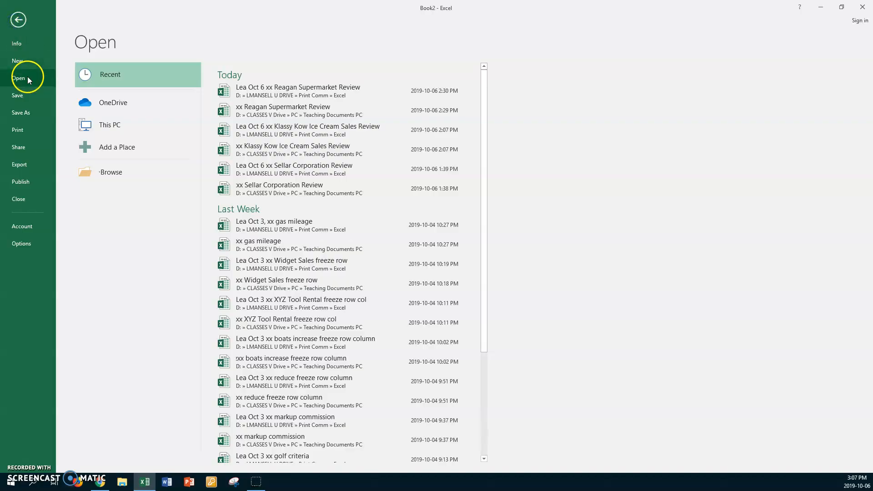
left_click(114, 172)
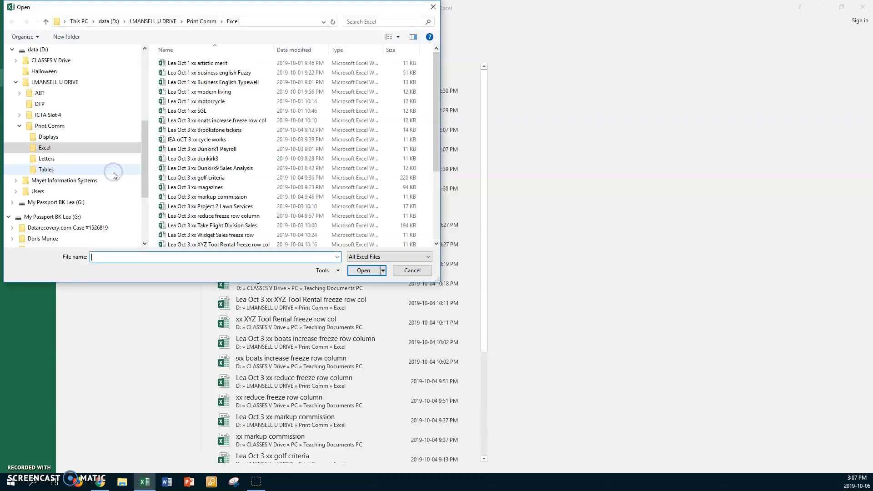
left_click(50, 61)
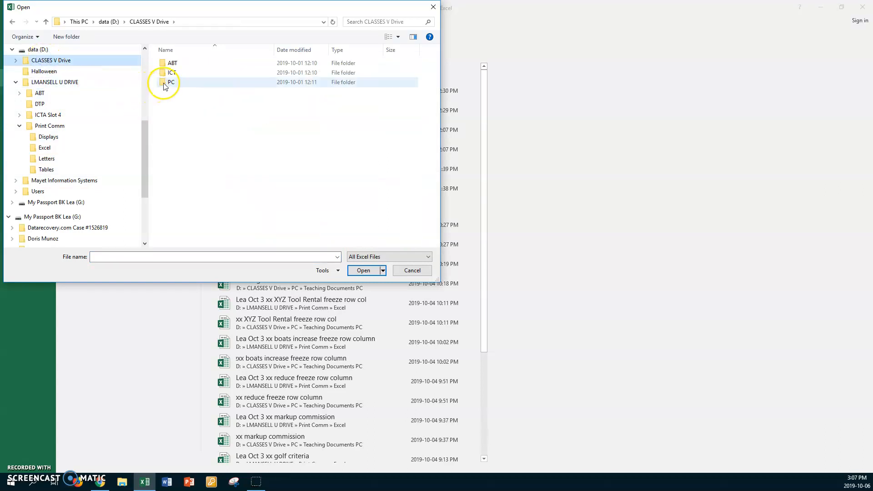
double_click(165, 85)
double_click(164, 64)
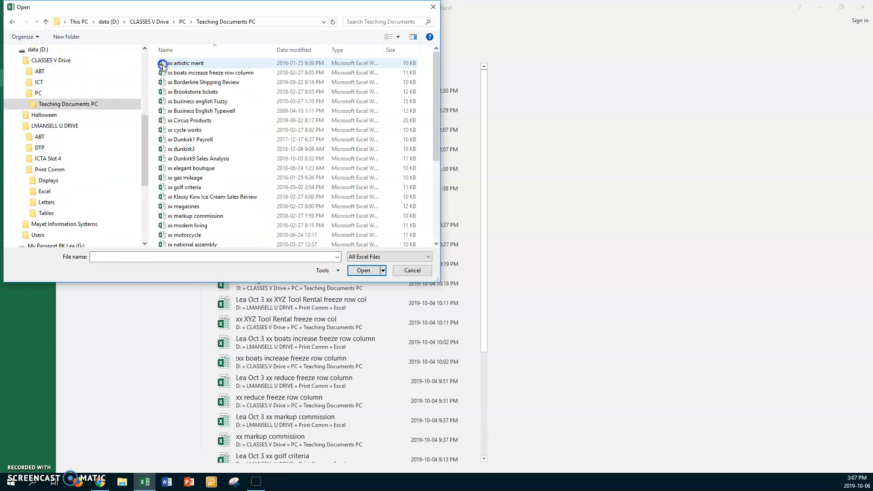
scroll(229, 155, "down", 3)
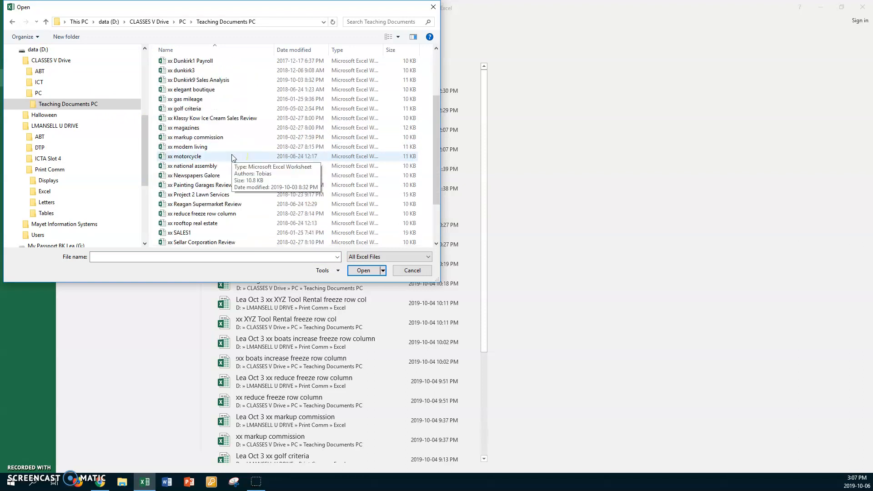
scroll(232, 158, "down", 1)
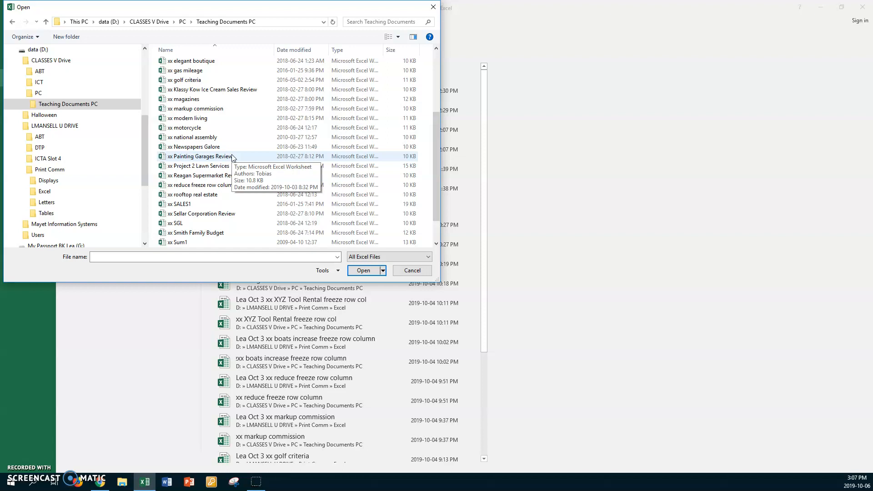
double_click(159, 156)
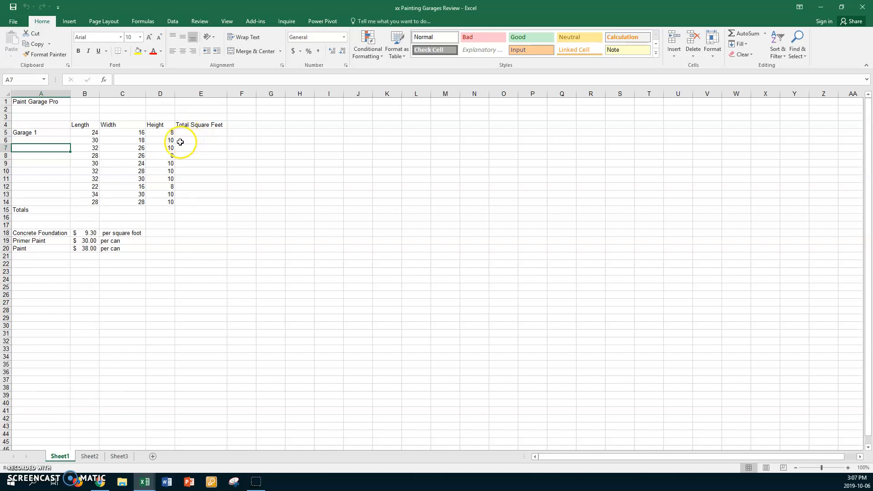
Format the range A1:I28 in Calibri at size 12.
left_click(23, 101)
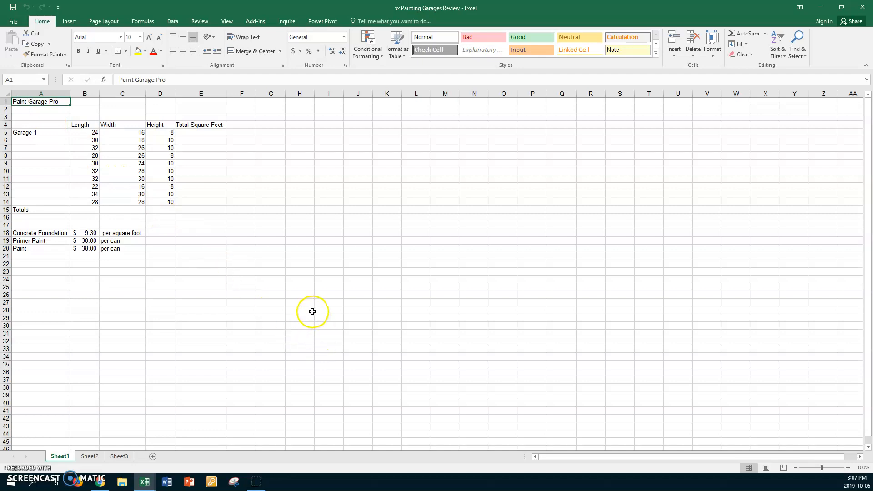
left_click(334, 313, "shift")
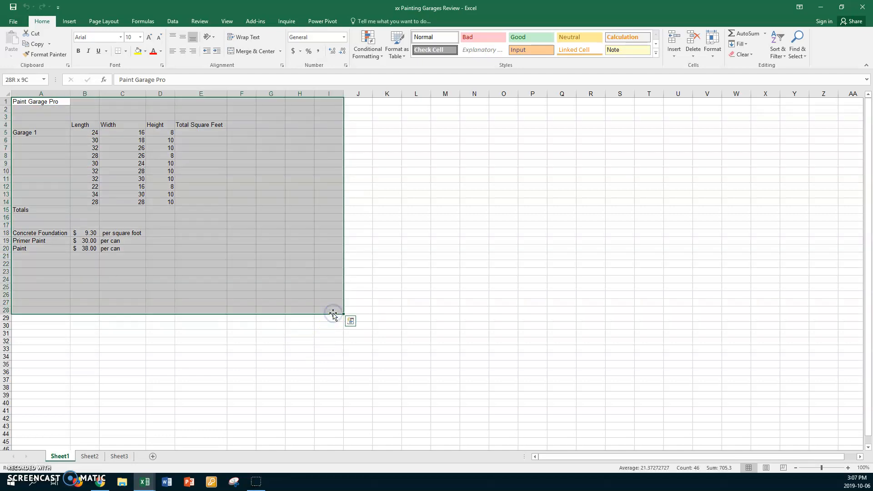
left_click(121, 37)
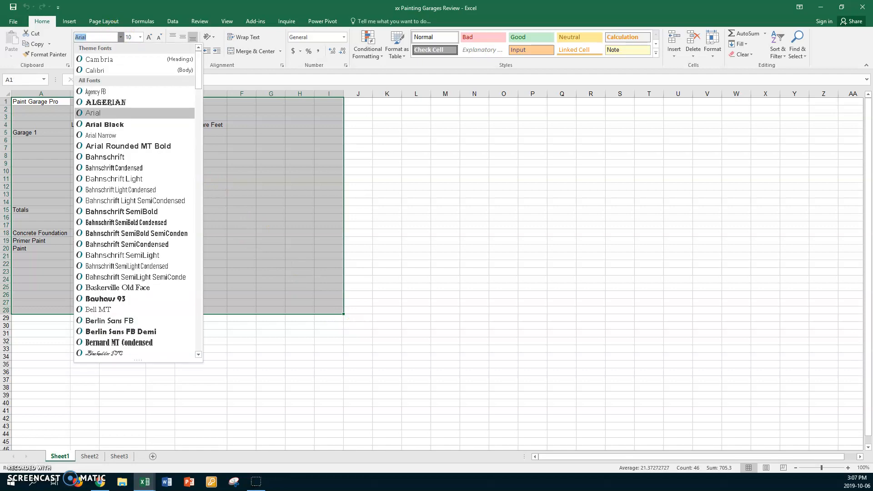
left_click(98, 73)
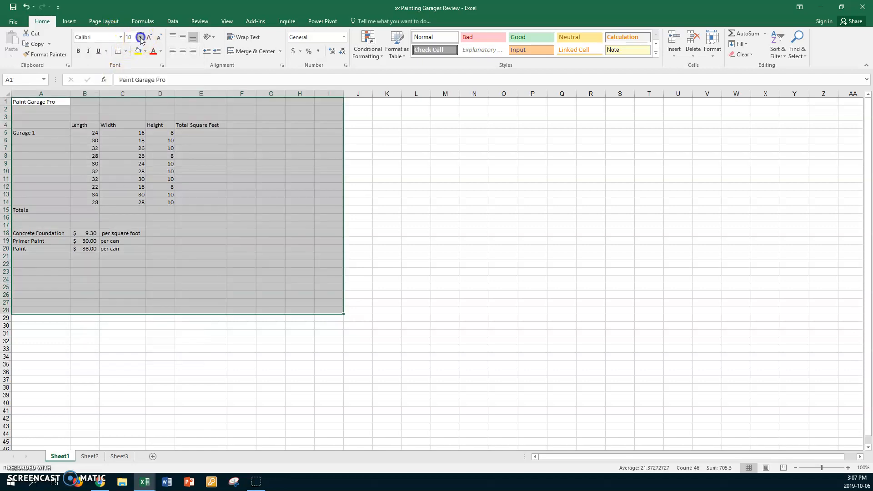
left_click(141, 37)
left_click(130, 83)
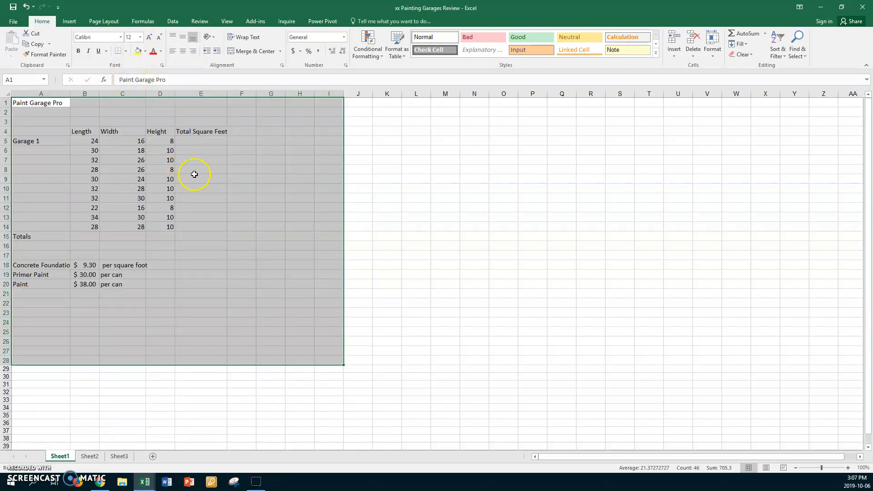
left_click(210, 187)
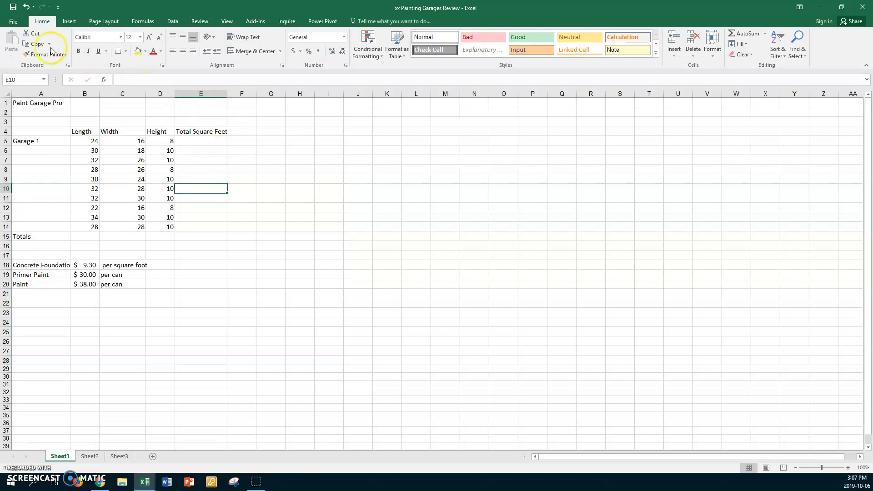
Save a copy in the Print Comm Excel folder, putting the author's first name and "Oct 6" before "xx Painting Garages Review" in the file name.
left_click(13, 22)
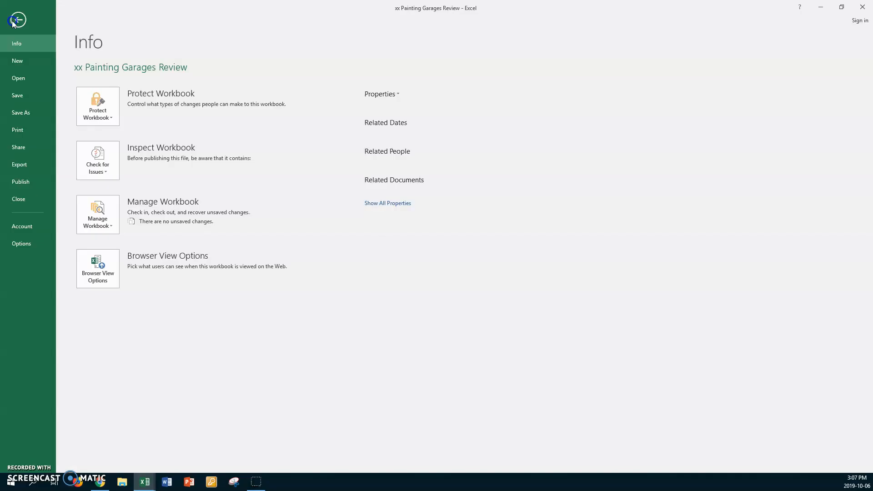
left_click(20, 114)
left_click(111, 141)
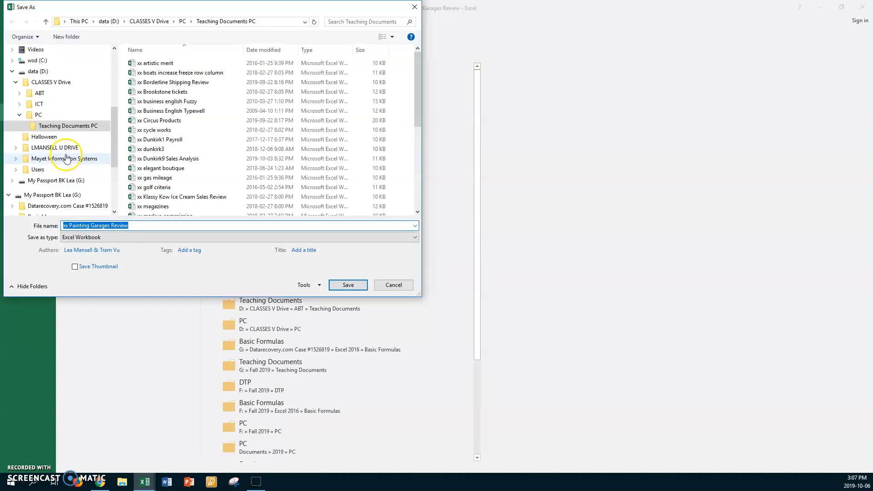
left_click(60, 149)
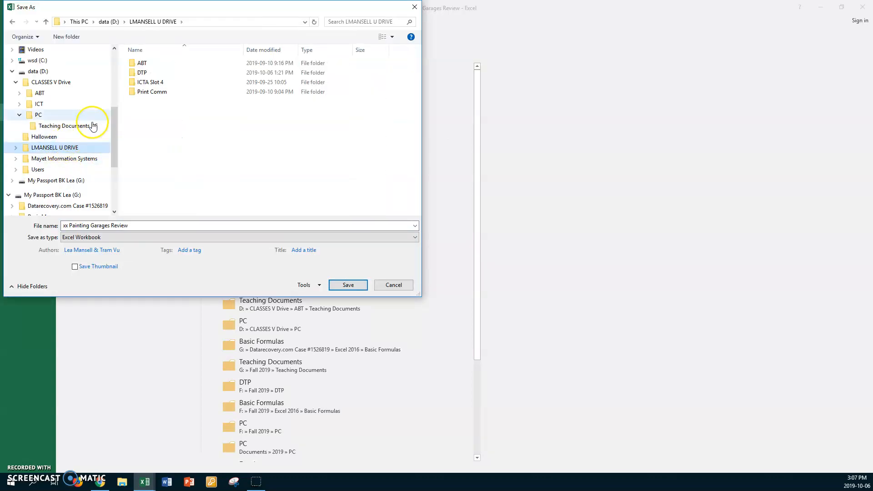
double_click(132, 93)
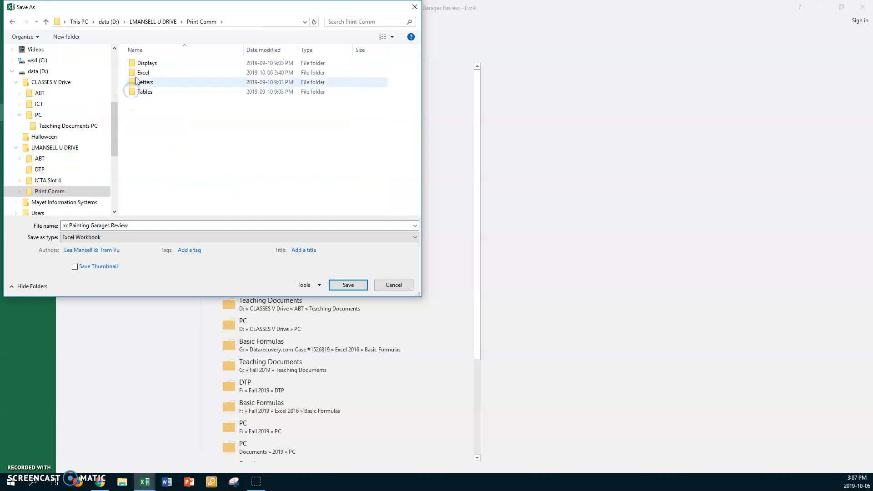
double_click(133, 73)
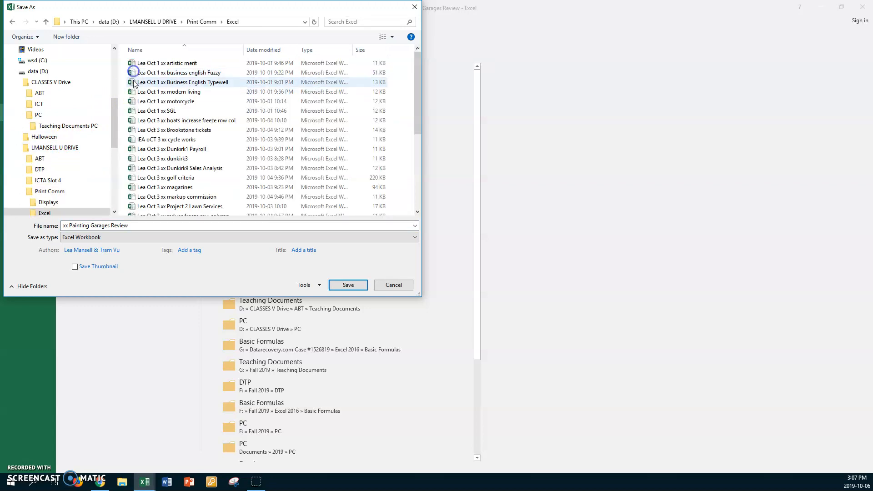
left_click(146, 226)
key("Home")
type("Lea Oct")
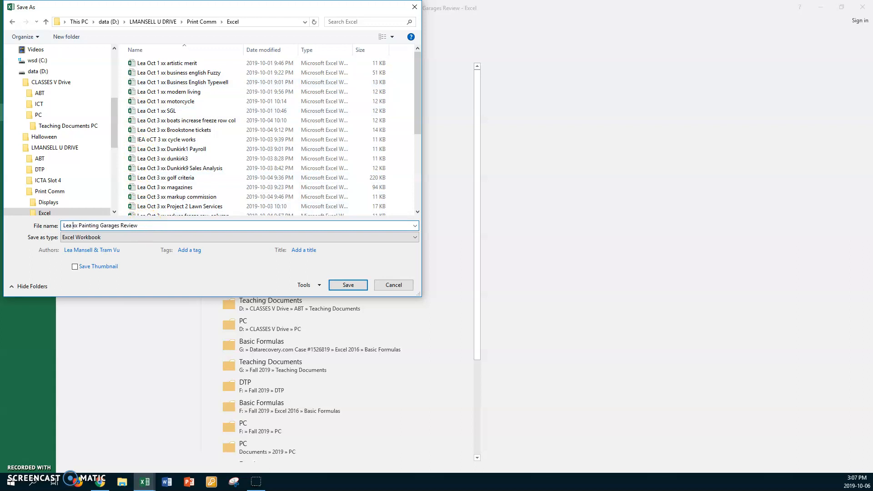
type(" 6")
left_click(337, 284)
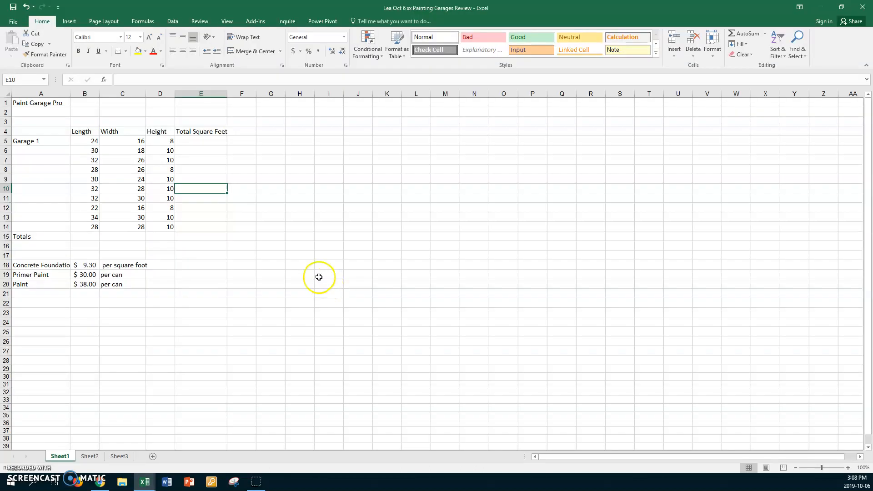
Set the sheet zoom to a custom 140% and widen column E to fit the Total Square Feet heading.
left_click(227, 21)
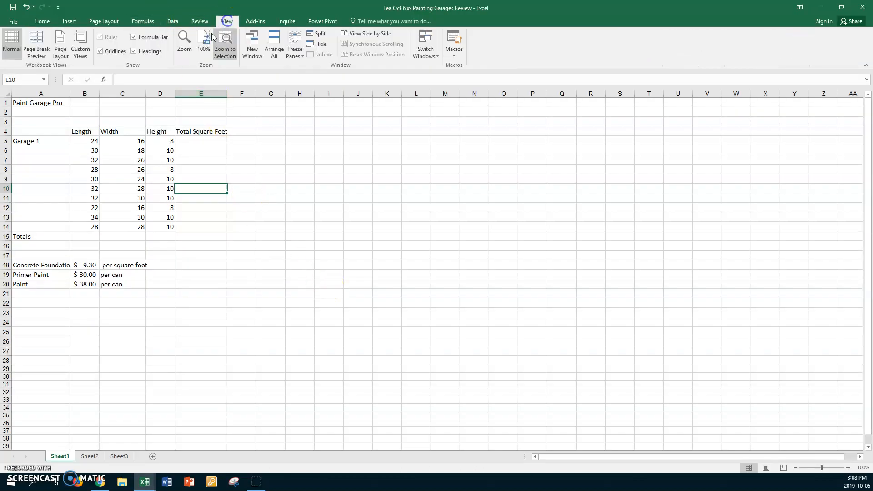
left_click(185, 48)
left_click(225, 253)
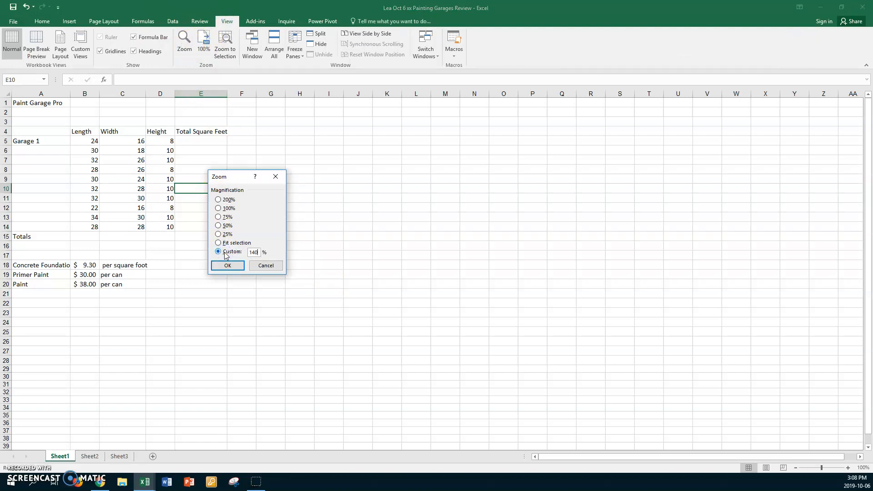
key("Return")
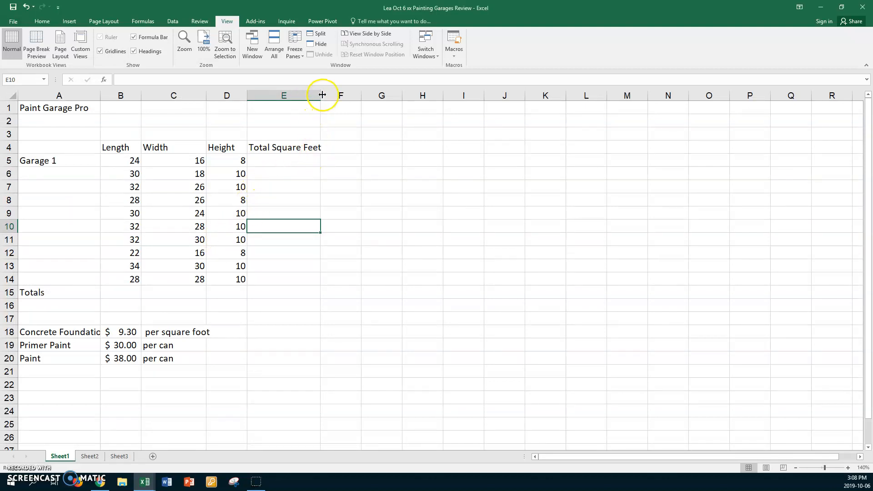
left_click_drag(322, 95, 337, 94)
Enter the formula =(2*B5*D5)+(C5*D5) in E5 to calculate Garage 1's total square feet.
left_click(277, 158)
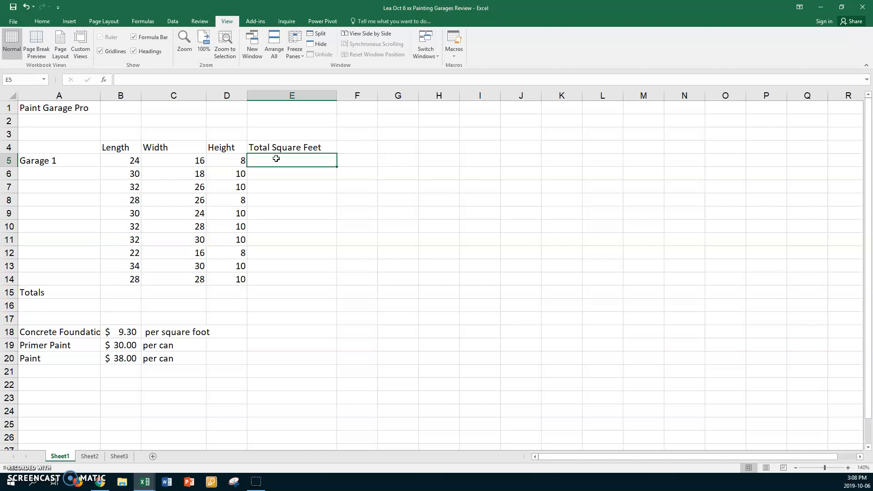
type("=(2*")
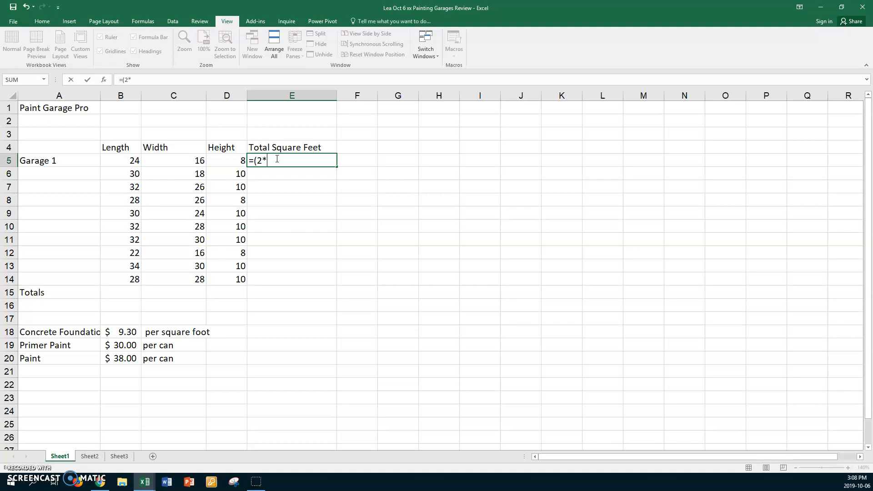
left_click(112, 161)
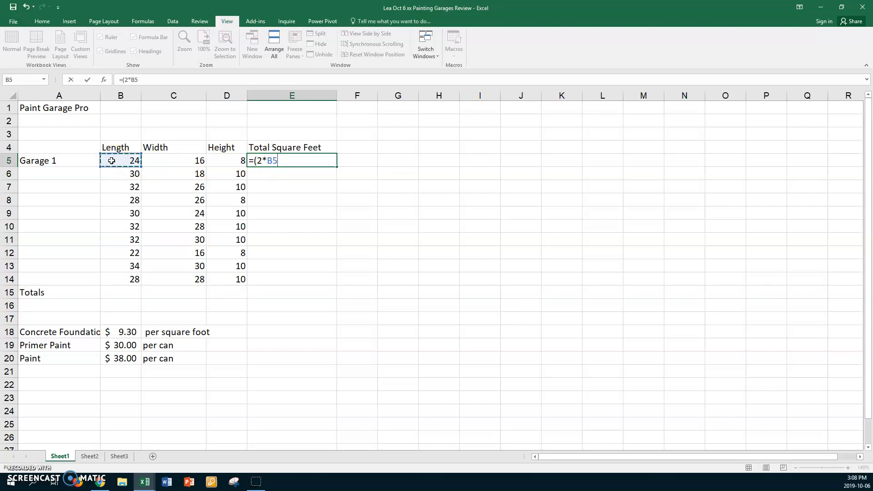
type("*")
left_click(220, 160)
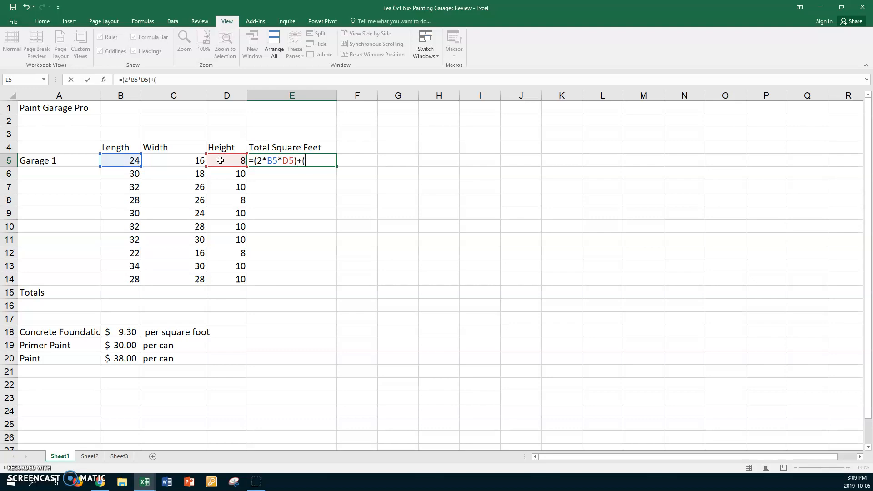
left_click(171, 160)
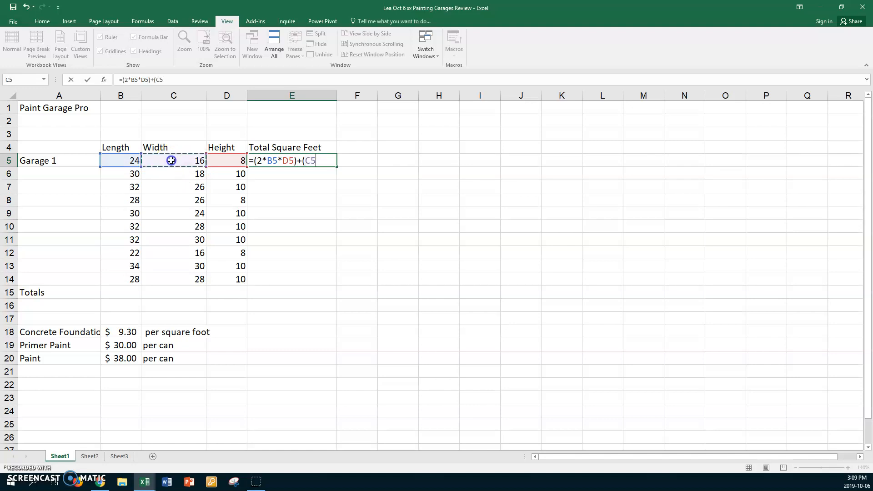
type("*")
left_click(225, 159)
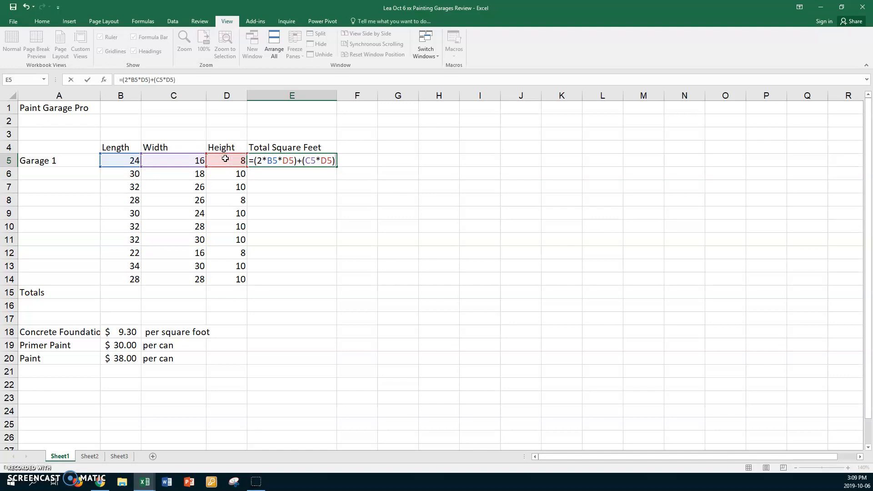
key("Return")
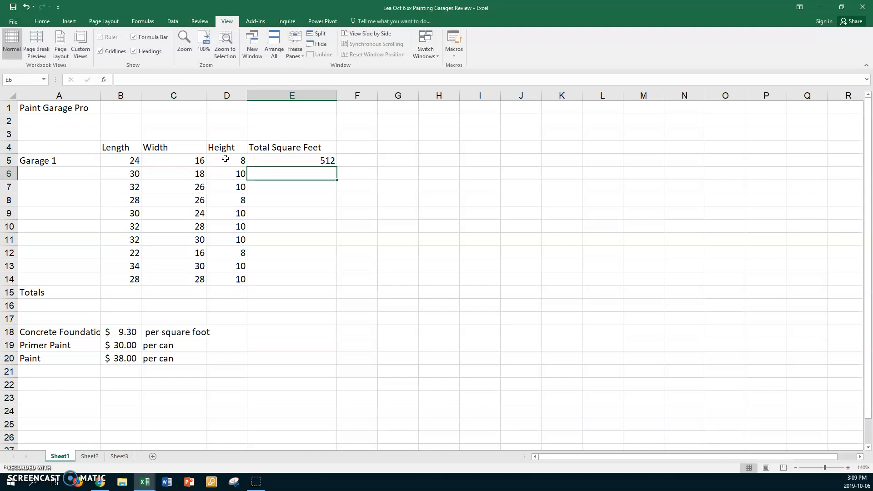
Fill the Total Square Feet formula from E5 down to E14 and the garage label series from A5 down to A14.
left_click(298, 159)
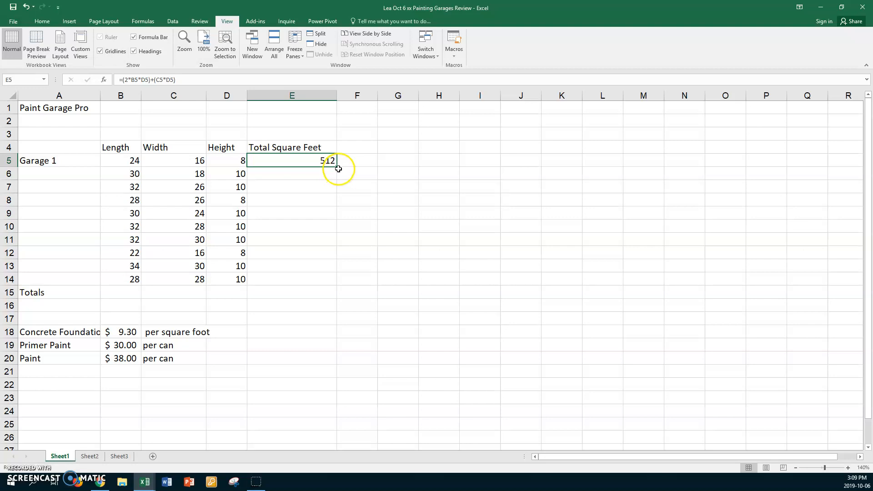
left_click_drag(338, 166, 335, 279)
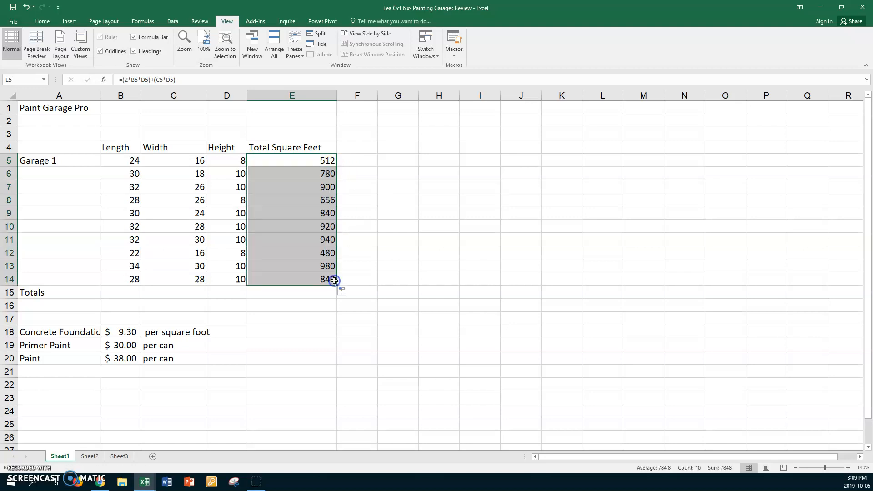
left_click(80, 161)
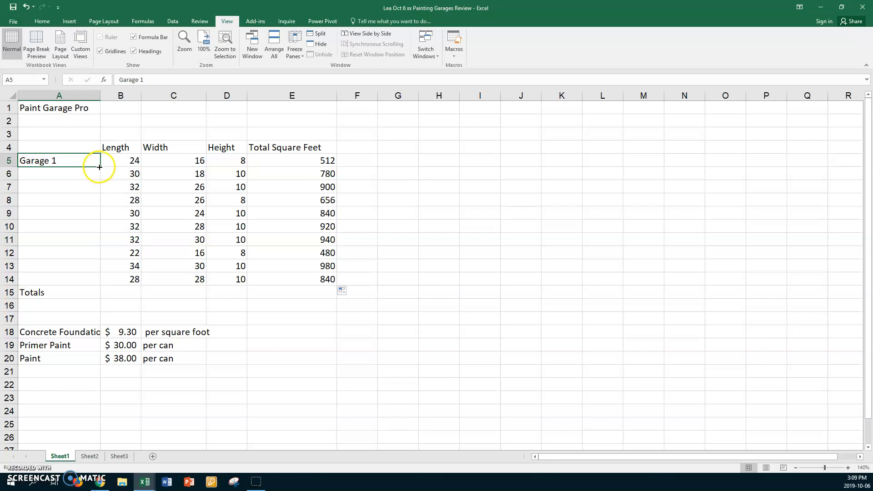
left_click_drag(100, 167, 97, 284)
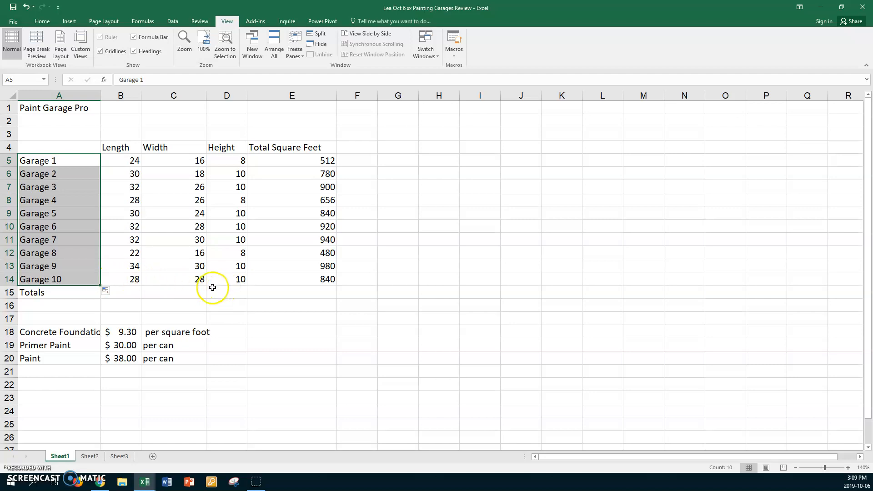
Sum the Total Square Feet values in the Totals row at E15 with AutoSum.
left_click(306, 292)
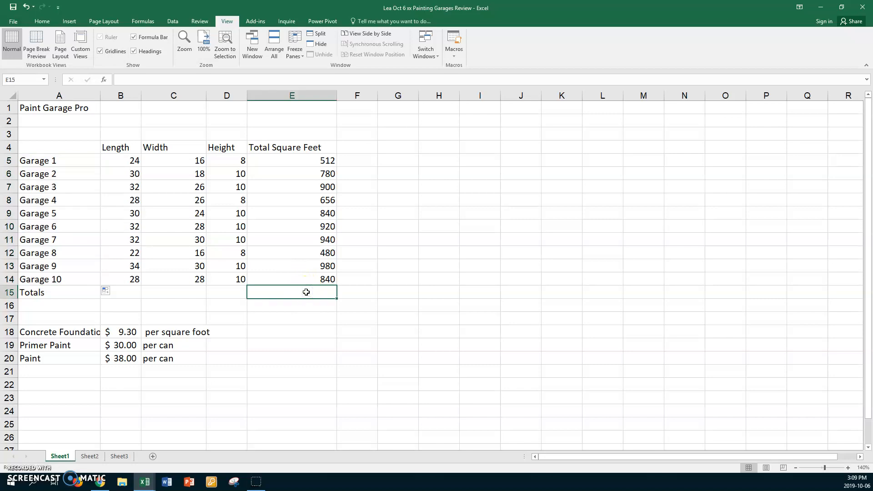
key("alt+equal")
key("Return")
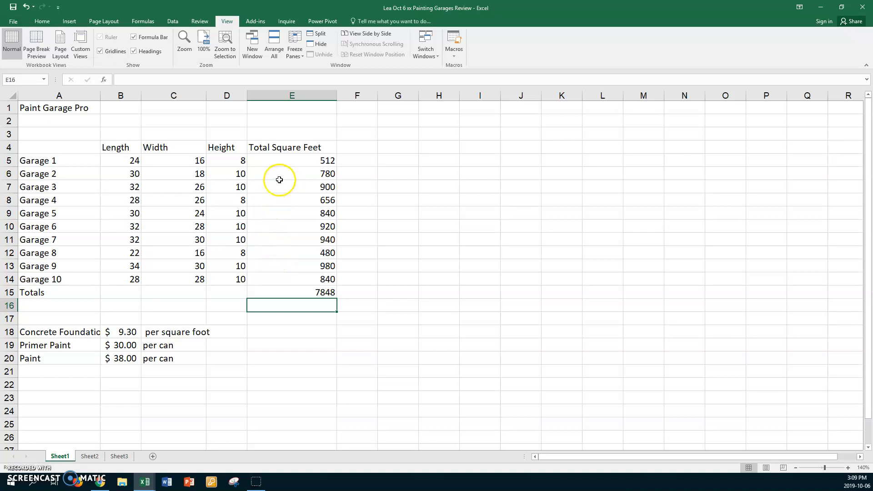
Format the garage dimensions and square feet in B5:E15 as Accounting with no currency symbol and 0 decimal places.
left_click_drag(124, 162, 298, 294)
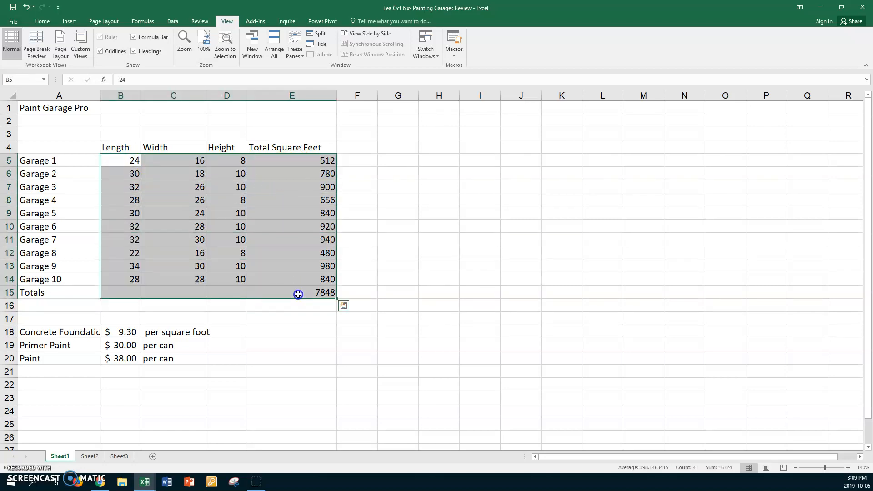
right_click(256, 203)
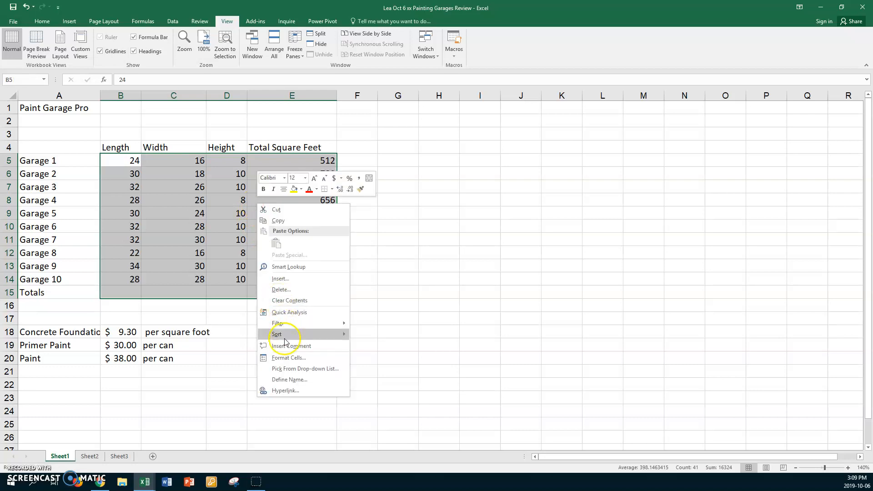
left_click(286, 358)
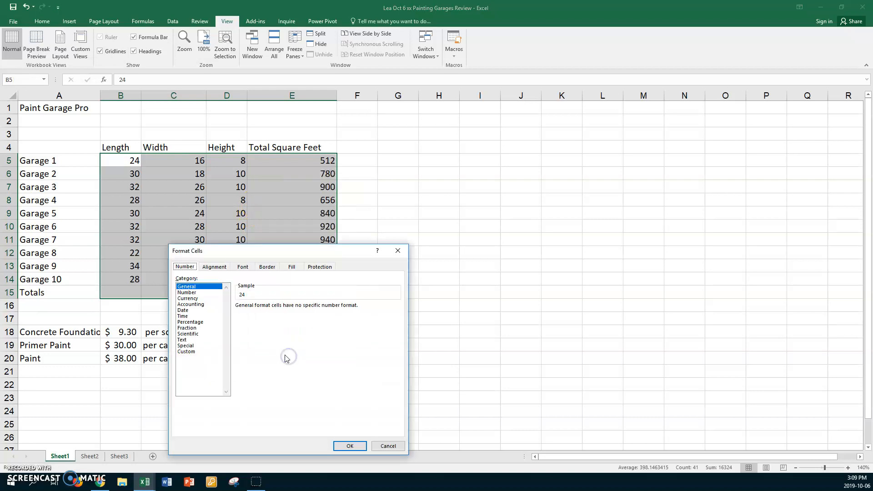
left_click(198, 304)
left_click(396, 317)
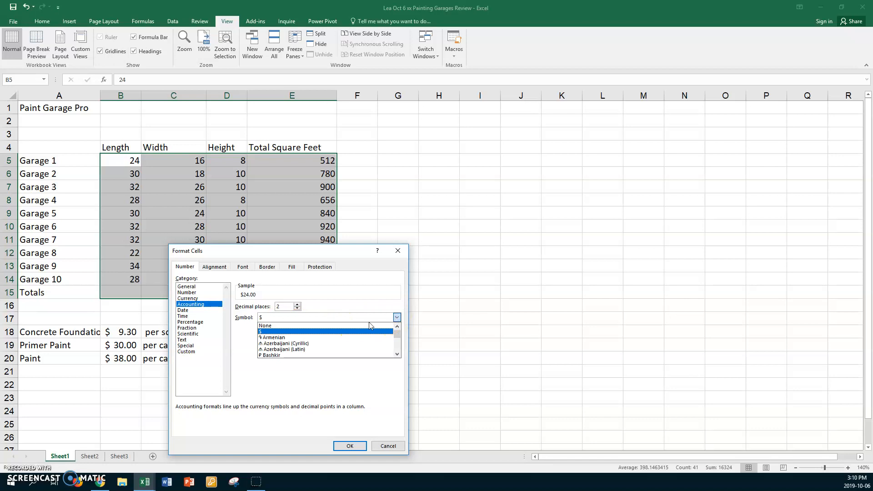
left_click(351, 326)
left_click(297, 309)
left_click(297, 310)
left_click(345, 446)
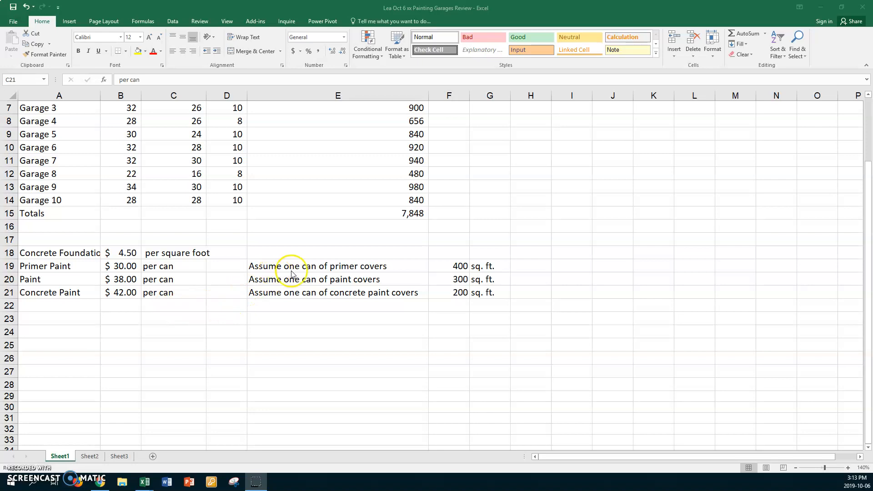
left_click(444, 268)
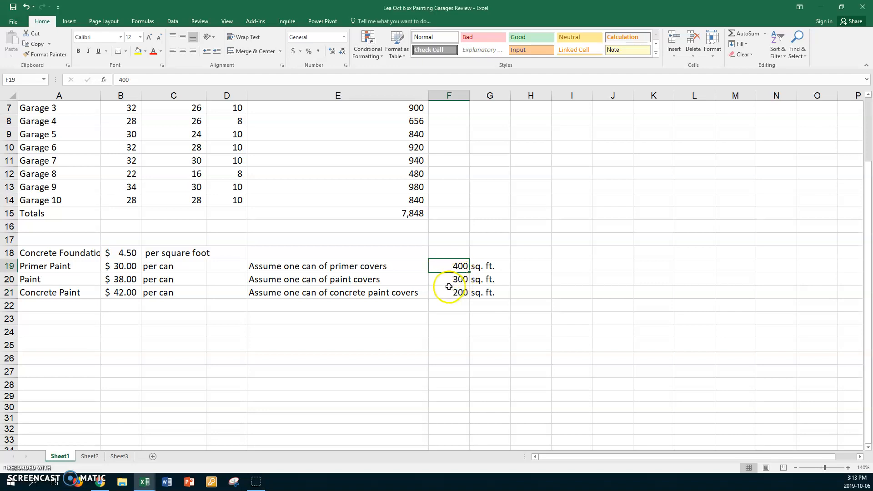
left_click(443, 280)
left_click(443, 292)
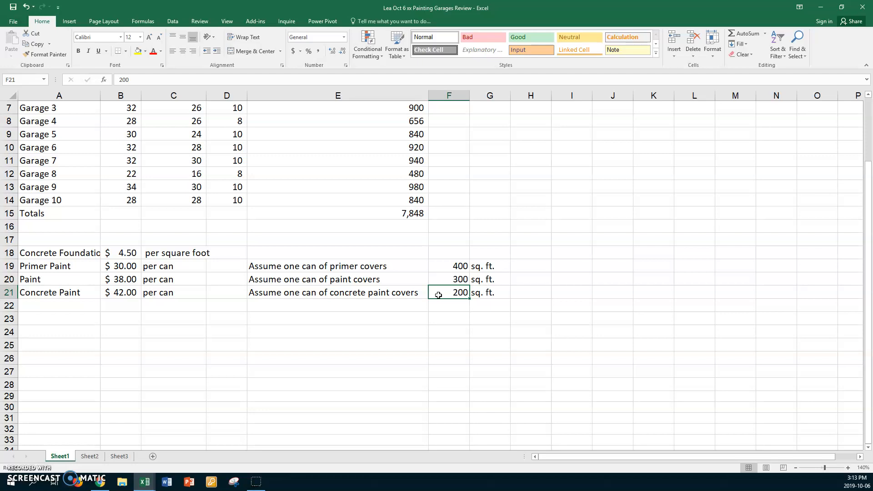
Enter the heading "Primer Paint" in F4 with a line break between the two words.
scroll(439, 296, "up", 2)
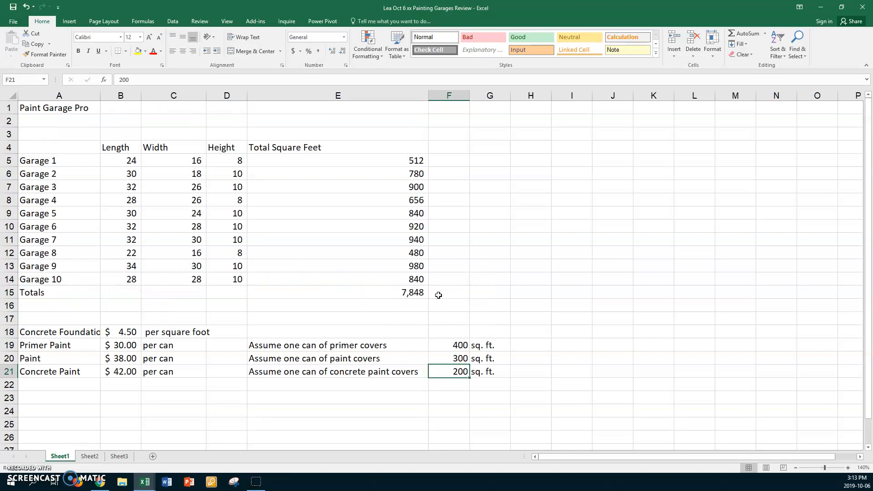
left_click(455, 160)
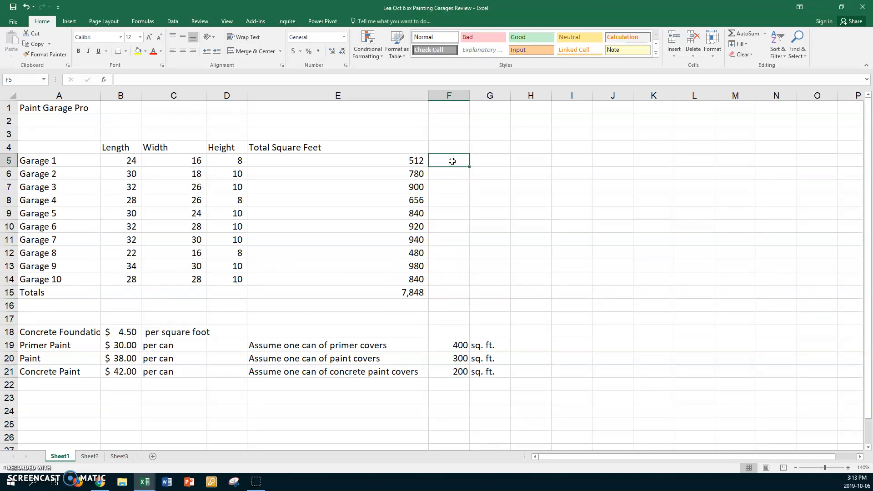
left_click(450, 149)
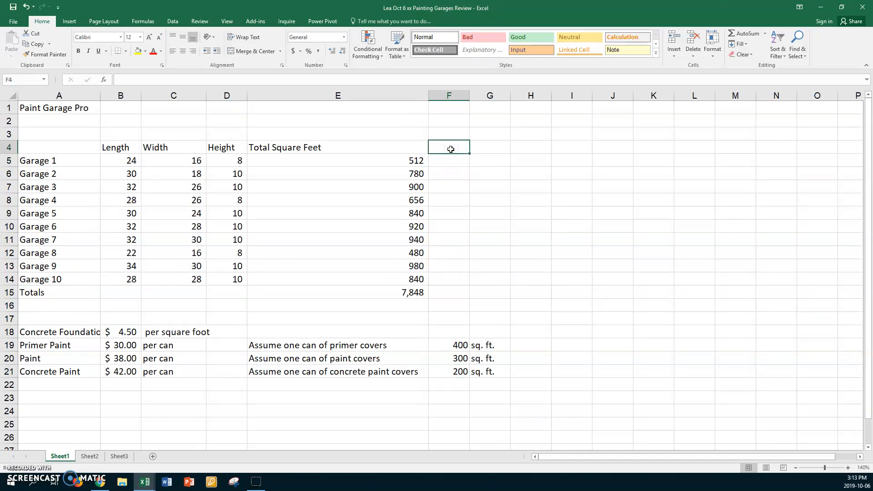
type("Primer Paint")
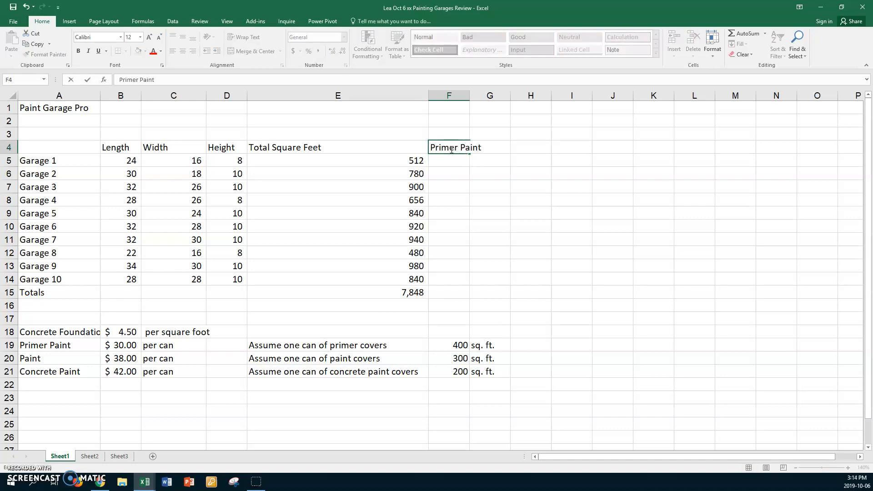
key("Return")
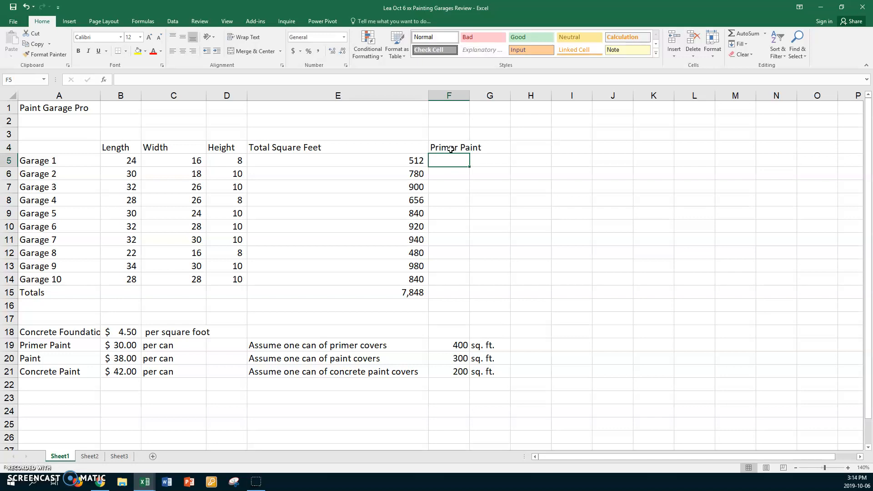
left_click(461, 147)
double_click(462, 147)
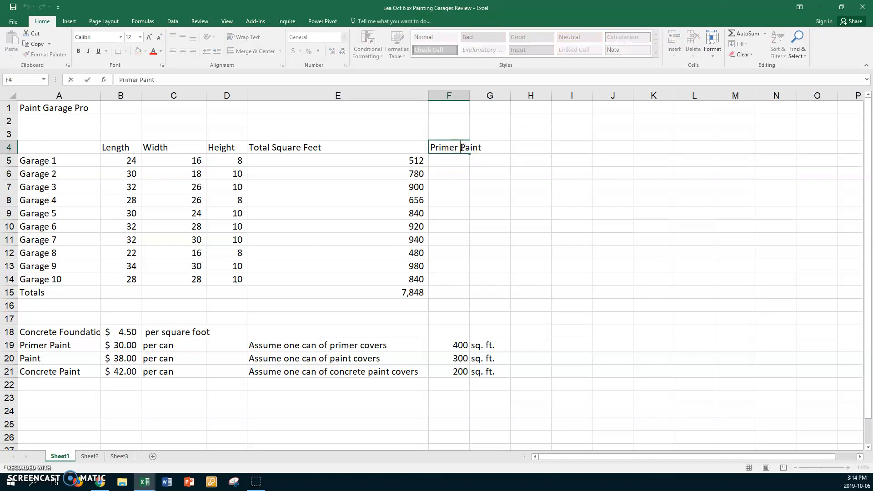
key("alt+Return")
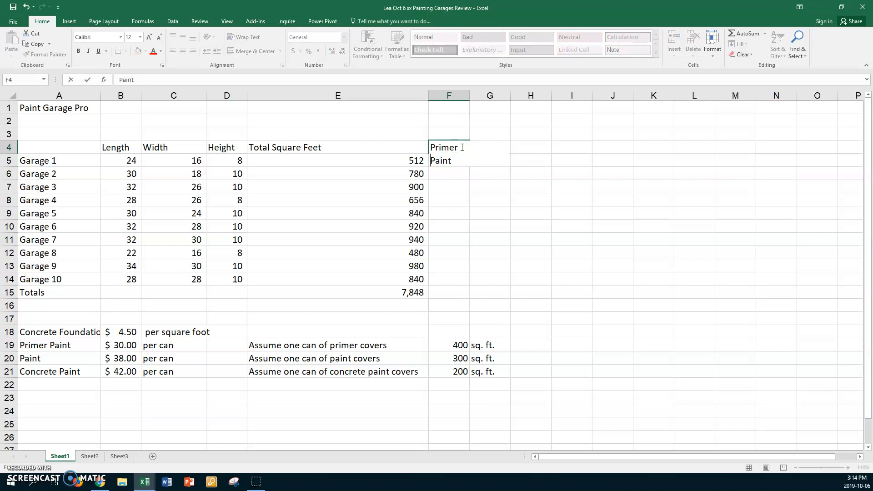
key("Return")
Enter the heading "Paint" in G4, beside the Primer Paint heading.
left_click(479, 146)
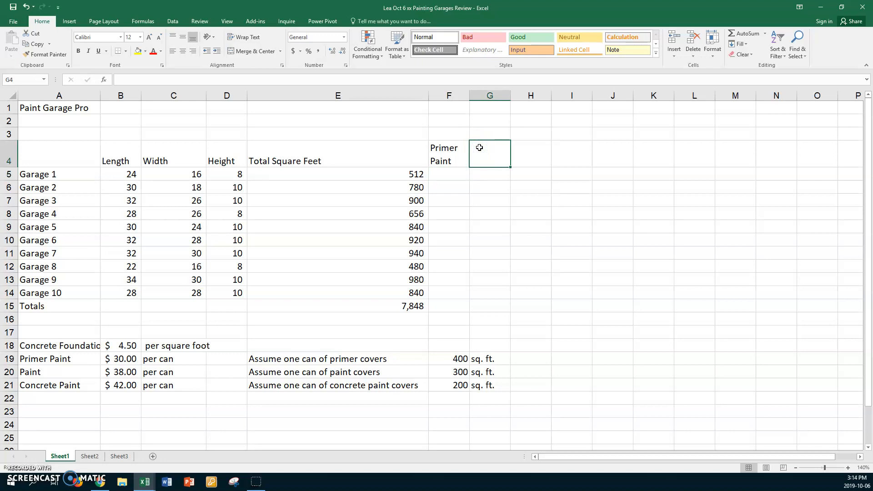
type("Paint")
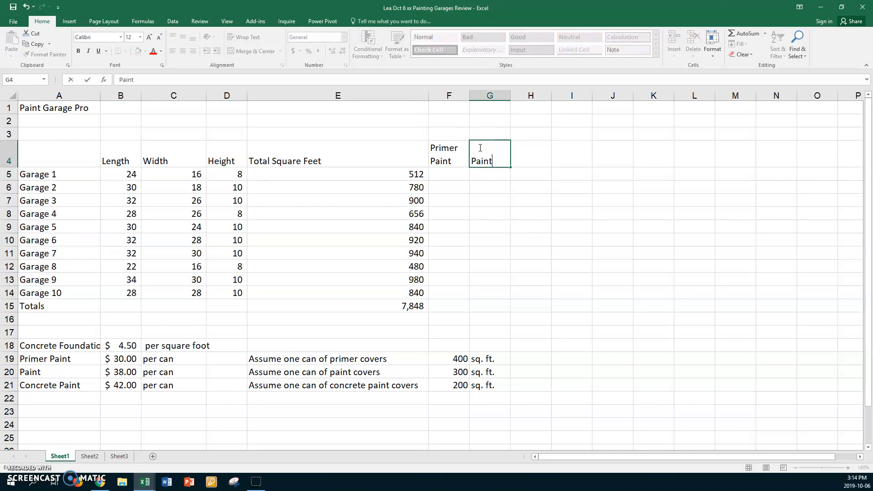
key("Return")
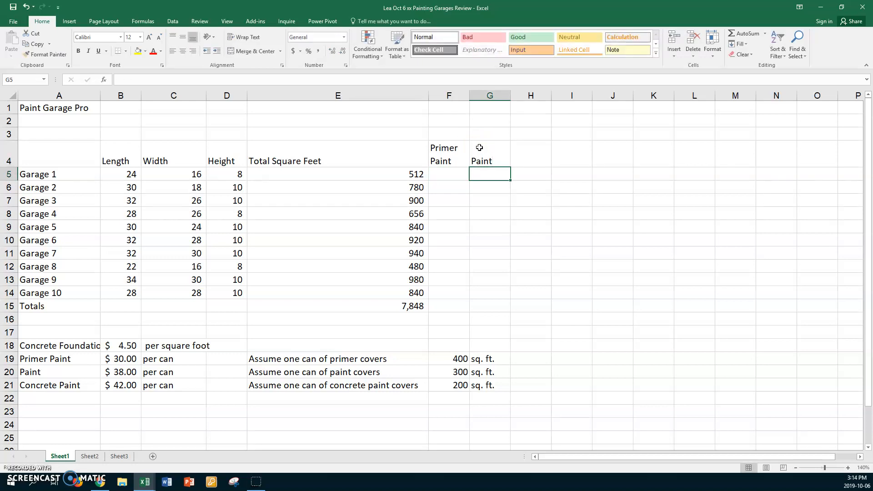
Enter =(E5/$F$19) in F5 to calculate the primer cans needed, and fill the formula down to the Totals row in F15.
left_click(449, 171)
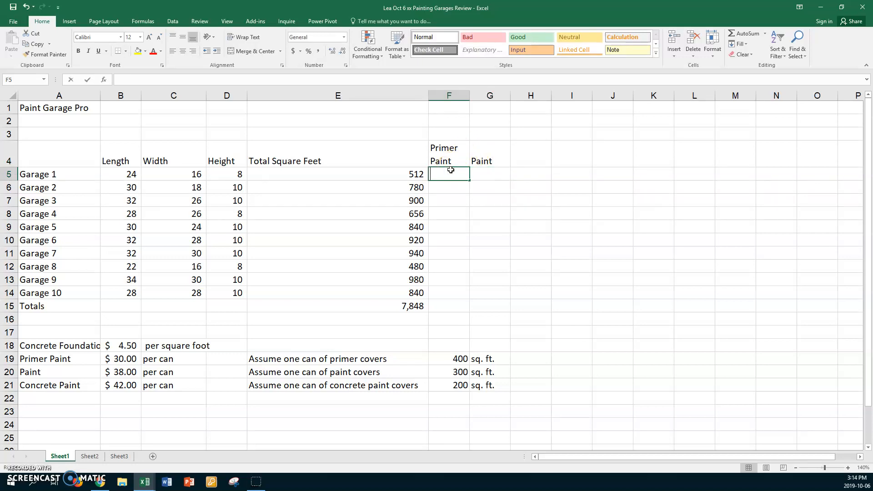
type("=(")
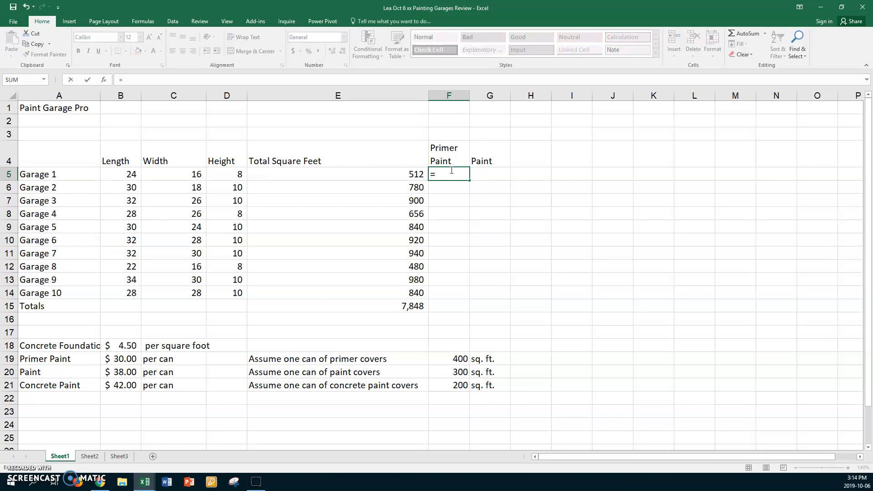
left_click(374, 175)
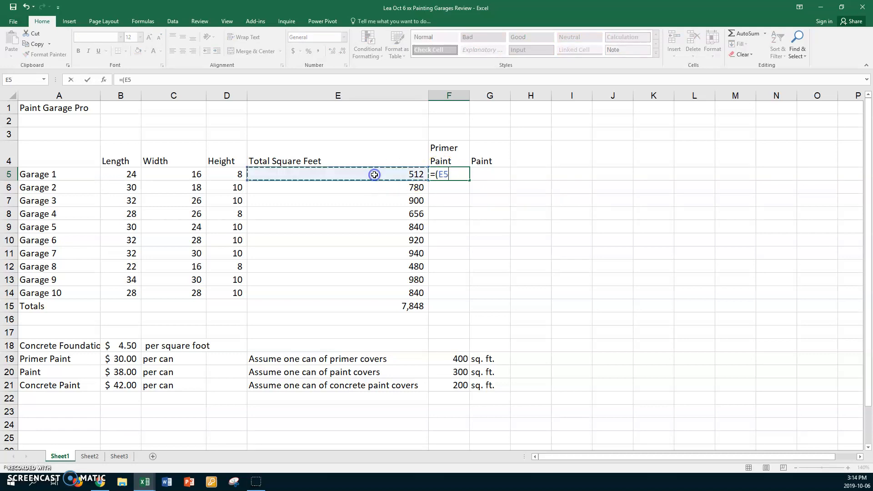
type("/")
left_click(446, 360)
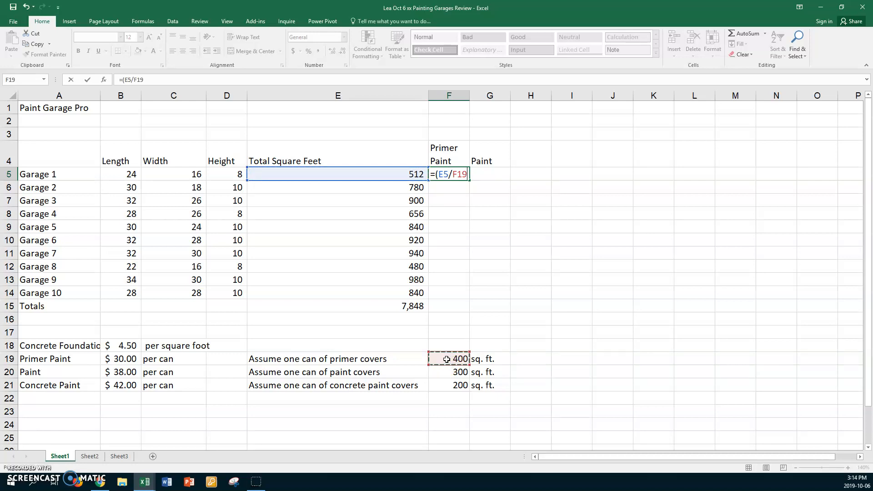
key("F4")
type(")")
key("Return")
left_click(443, 176)
left_click_drag(471, 181, 477, 310)
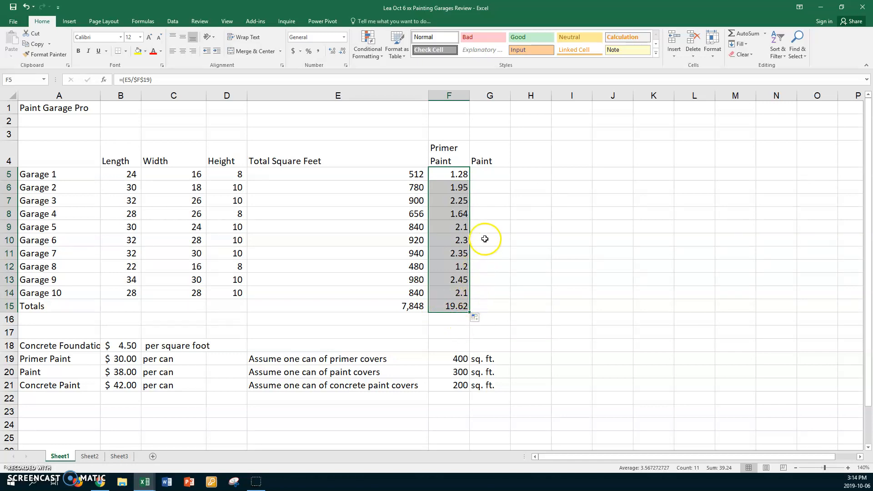
Enter =E5/$F$20 in G5 to calculate the paint cans needed, and fill the formula down to the Totals row in G15.
left_click(495, 173)
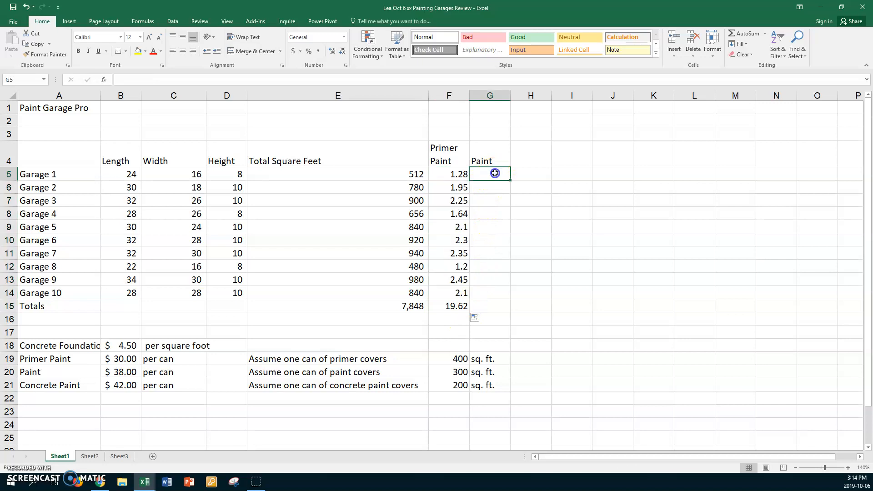
type("=")
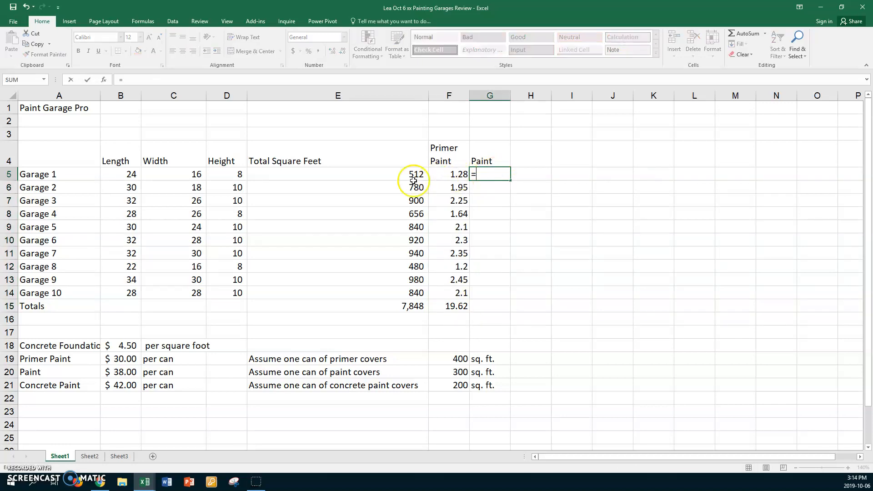
left_click(386, 173)
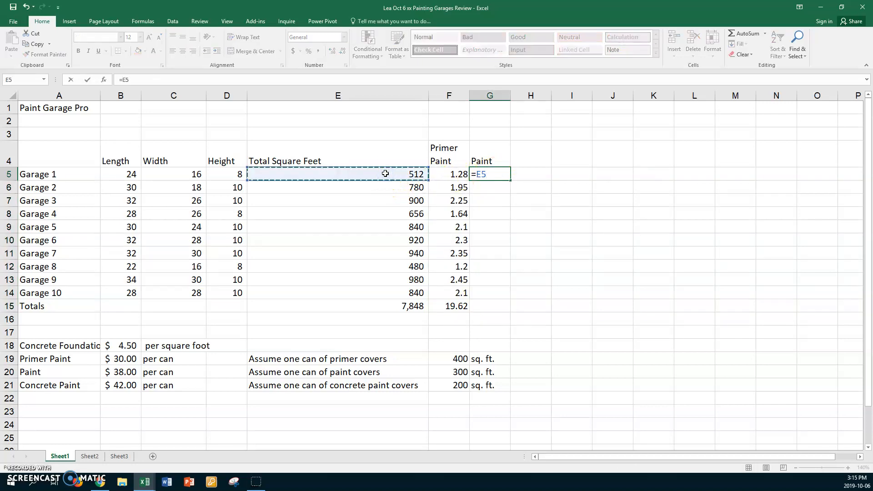
type("/")
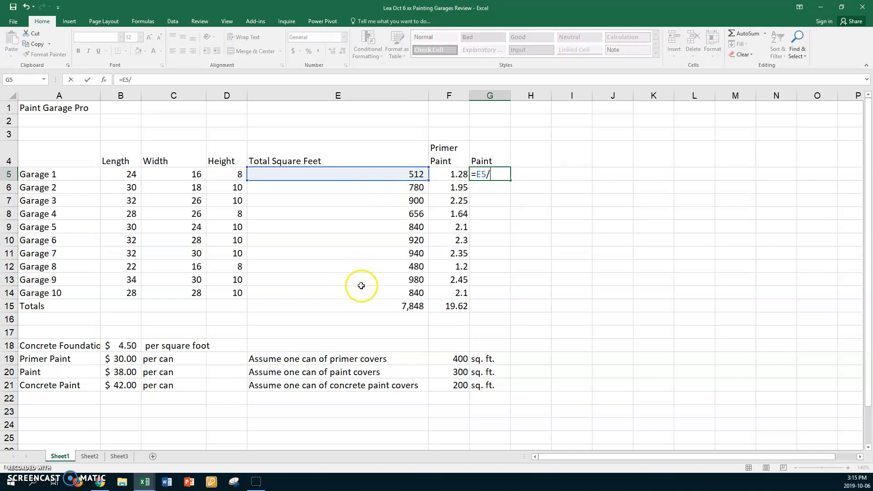
left_click(440, 372)
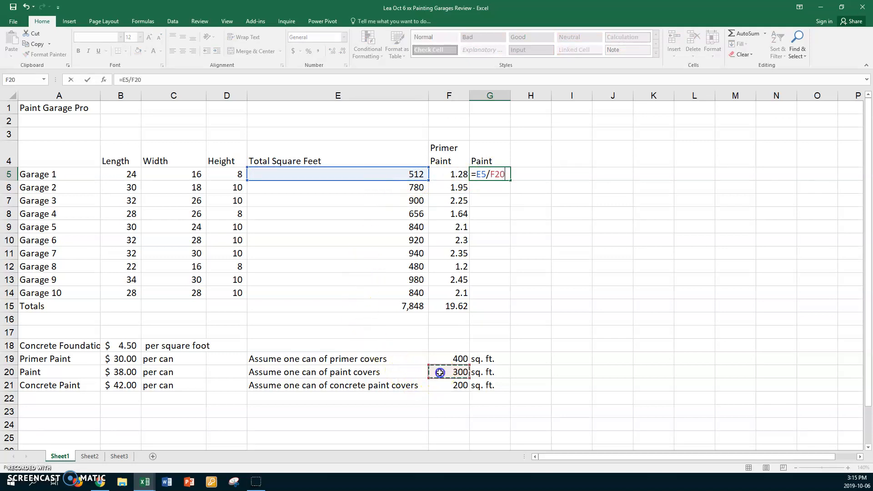
key("F4")
key("Return")
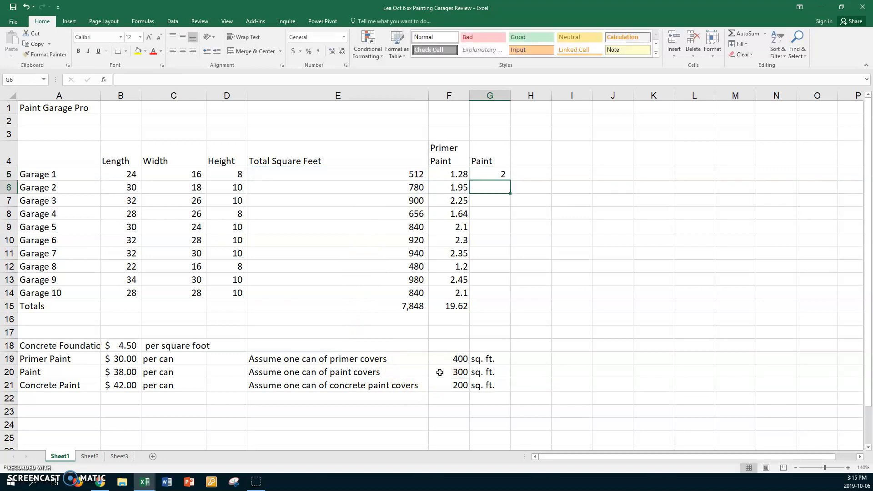
left_click(488, 174)
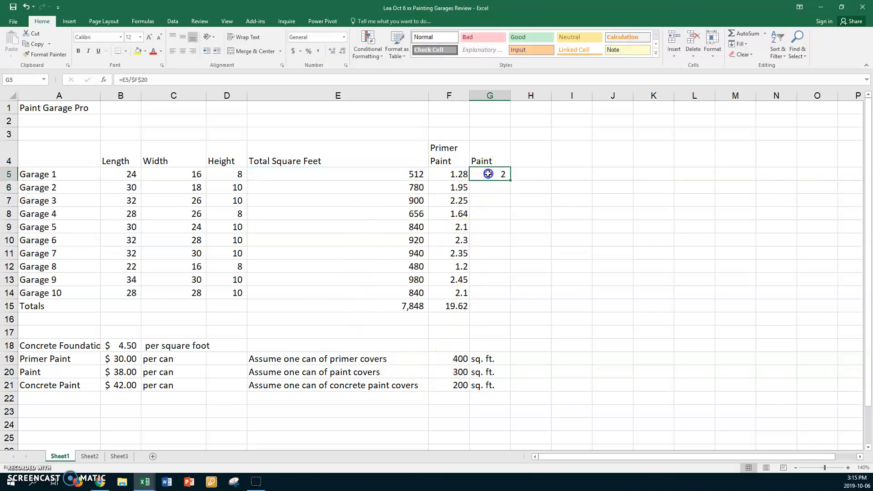
mouse_move(511, 185)
left_mouse_down()
mouse_move(505, 179)
mouse_move(499, 306)
left_mouse_up()
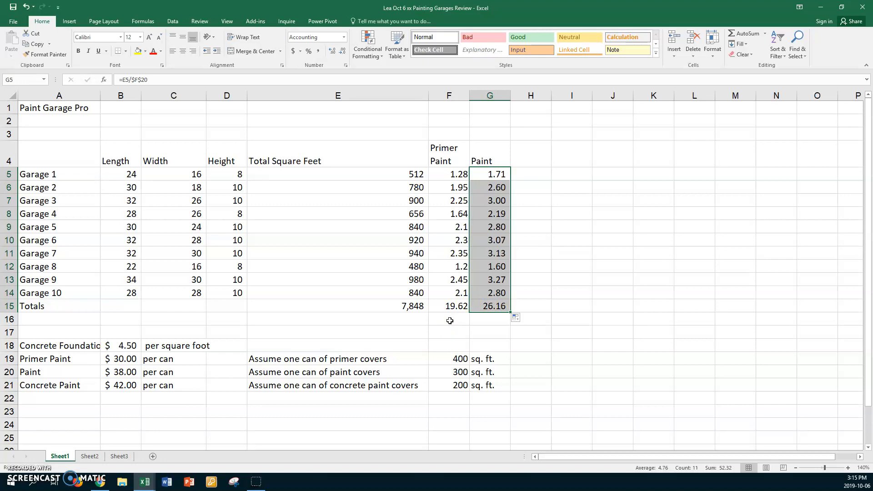
Change the Garage 1 primer formula in F5 to =(E5/$F$19)*$B$19 so it gives the primer cost.
left_click(439, 174)
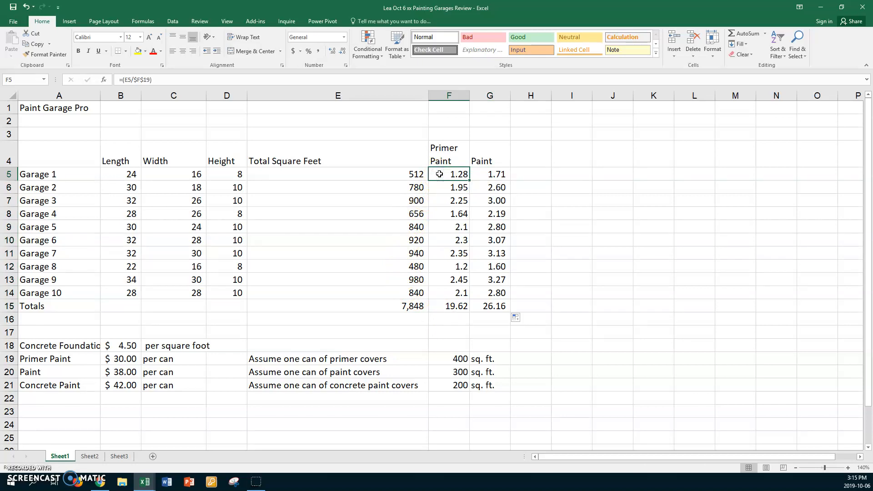
double_click(439, 174)
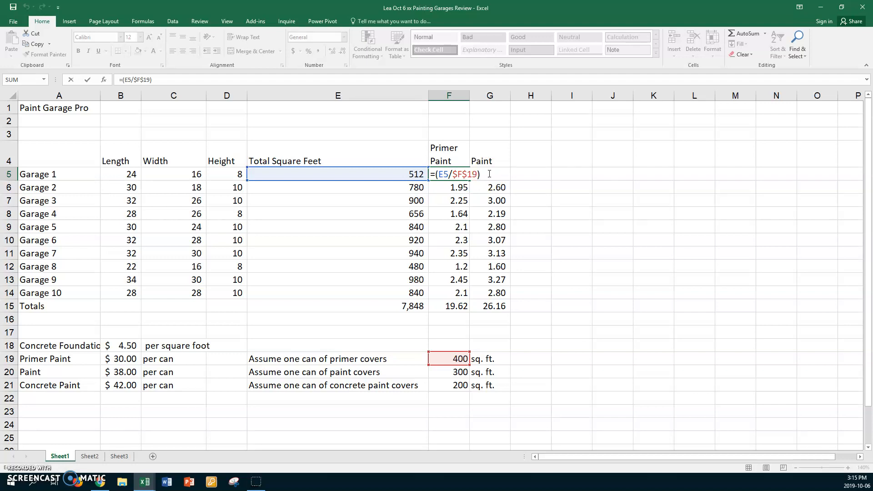
type("*")
left_click(131, 360)
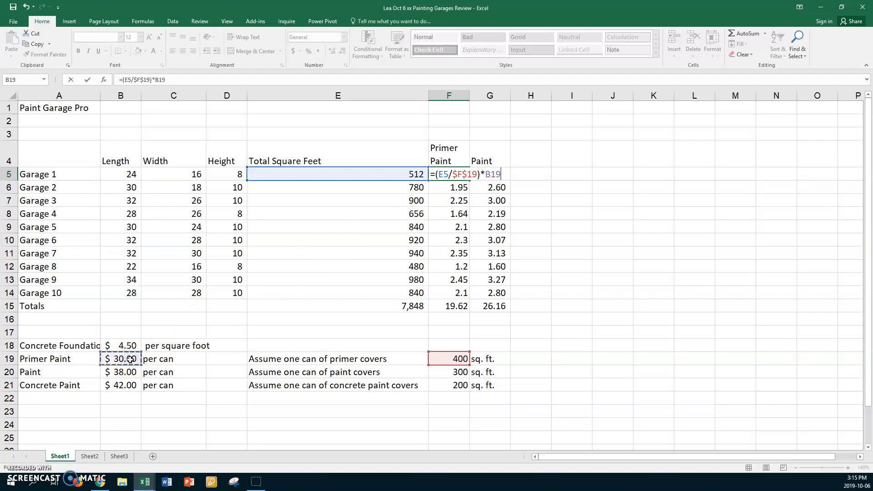
key("F4")
key("Return")
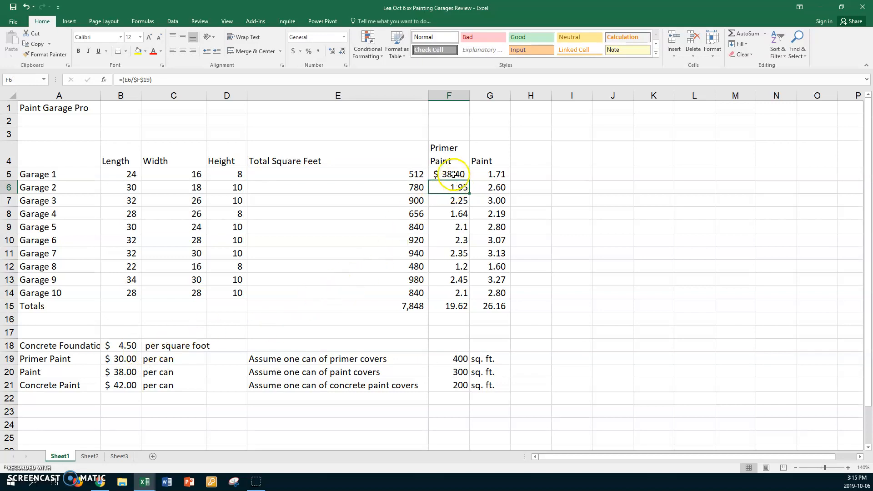
Fill the primer cost formula from F5 down to F15 and auto-fit column F to its contents.
left_click(454, 174)
left_click_drag(469, 180, 470, 307)
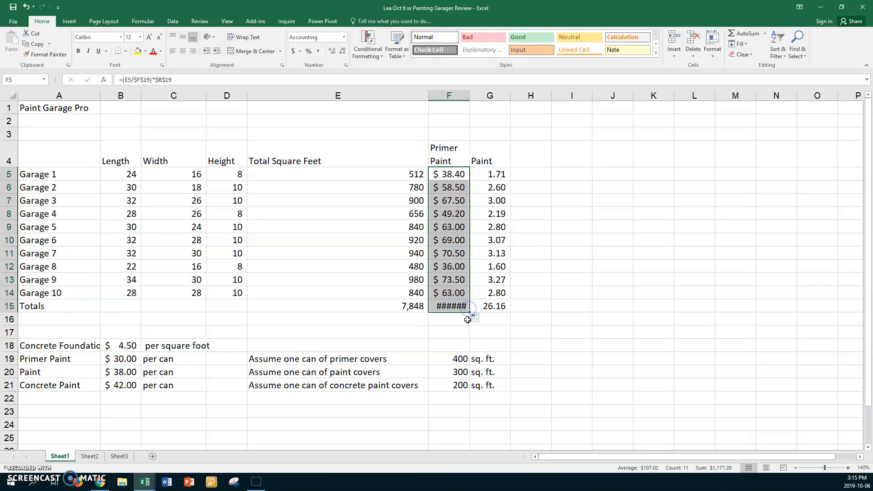
double_click(469, 96)
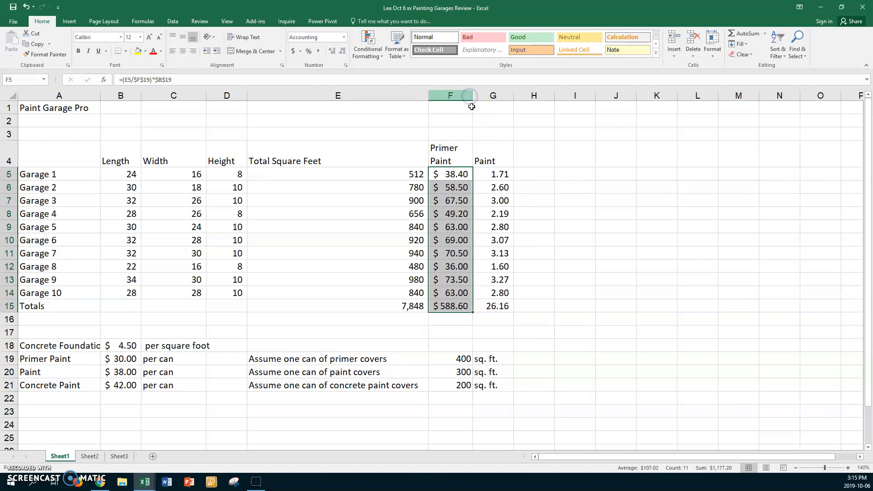
Change the paint formula in G5 to =(E5/$F$20)*$B$20 and fill it down to the Totals row in G15.
left_click(482, 173)
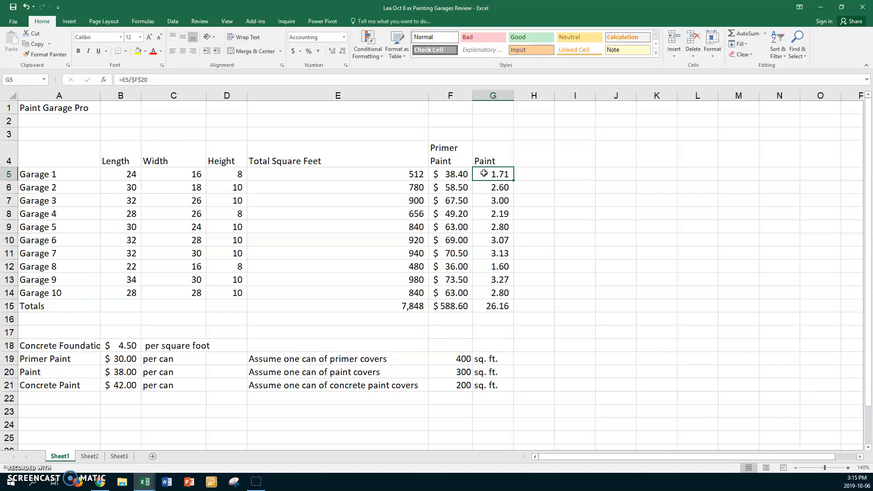
double_click(484, 174)
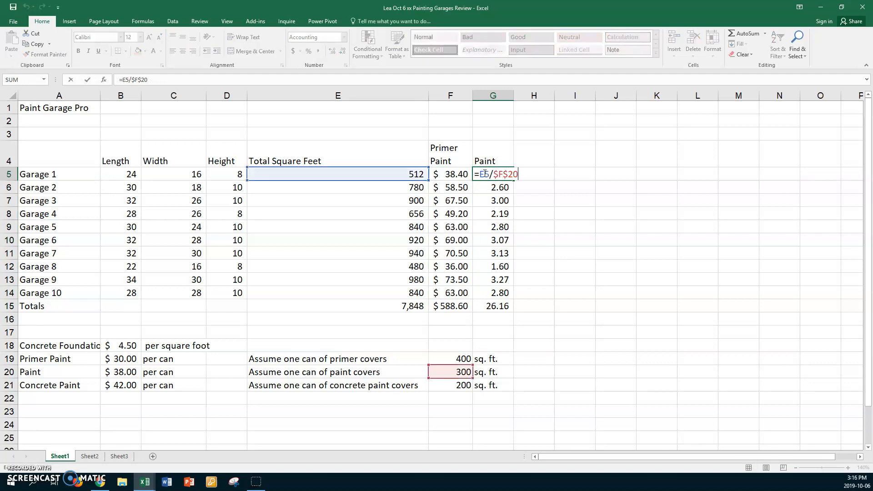
left_click(480, 171)
type("(")
left_click(522, 175)
type(")*")
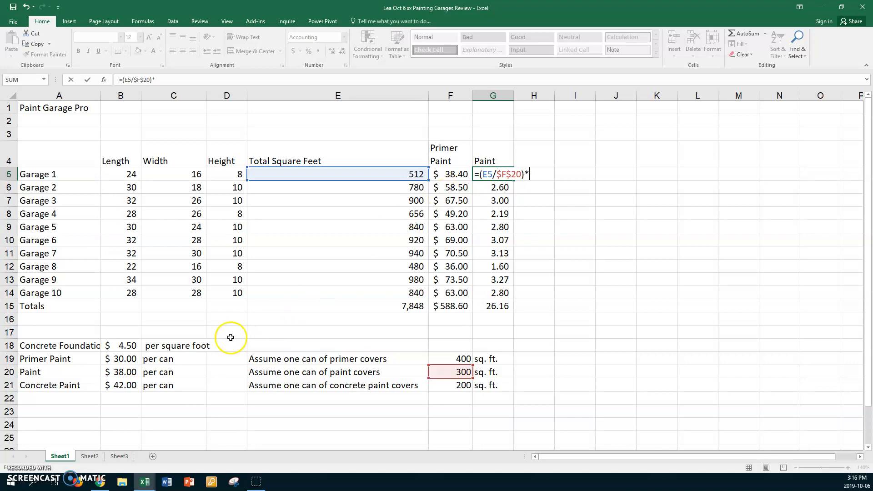
left_click(123, 374)
key("F4")
key("Return")
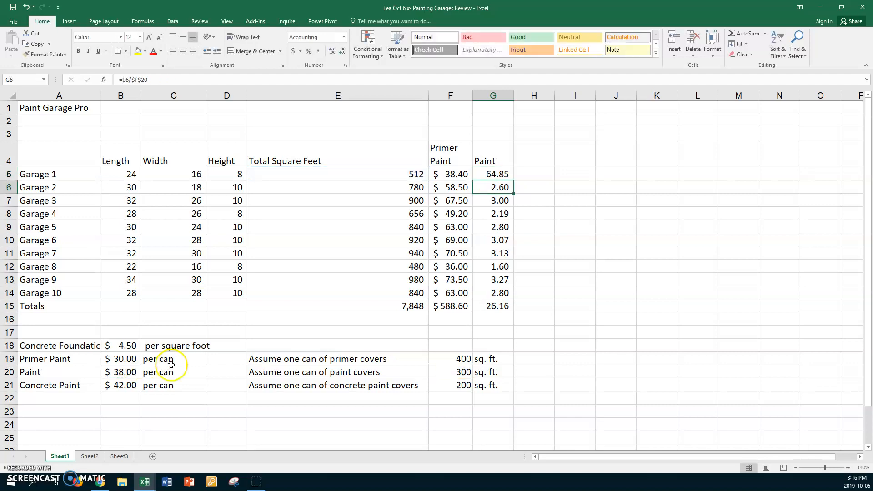
left_click(481, 175)
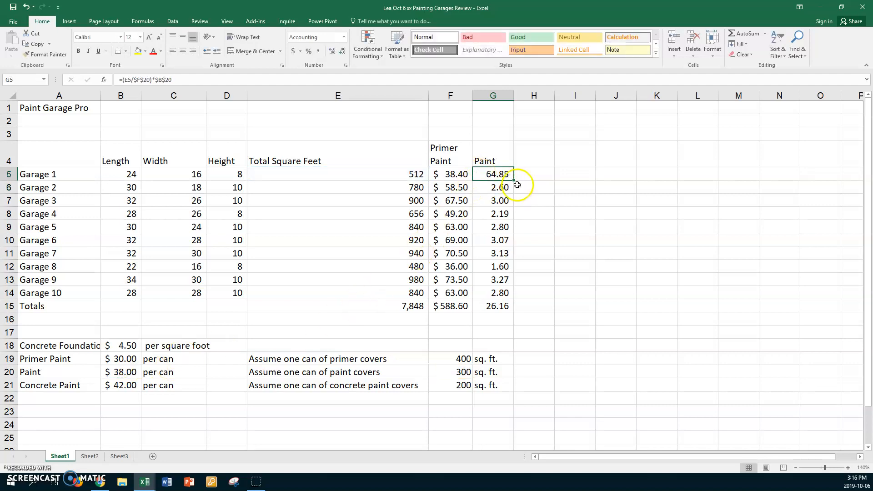
left_click_drag(513, 180, 526, 310)
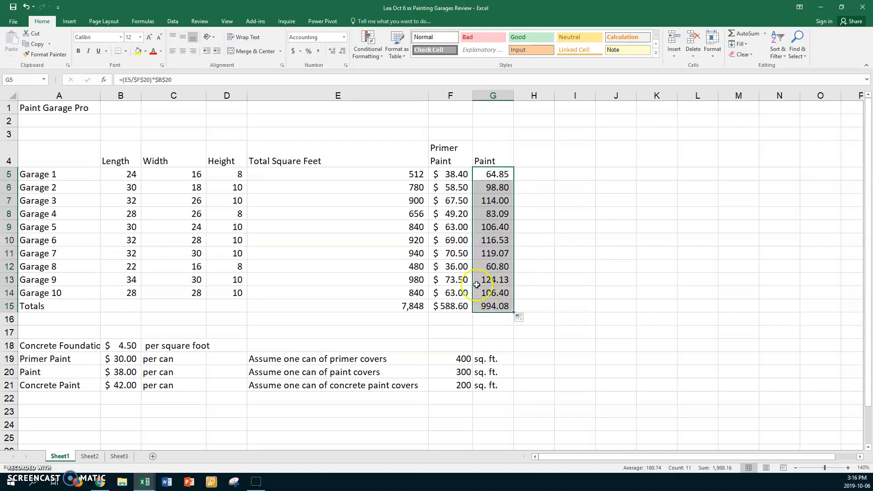
Copy the dollar-sign formatting of F5 onto the Garage 1 paint cost in G5 with Format Painter.
left_click(439, 175)
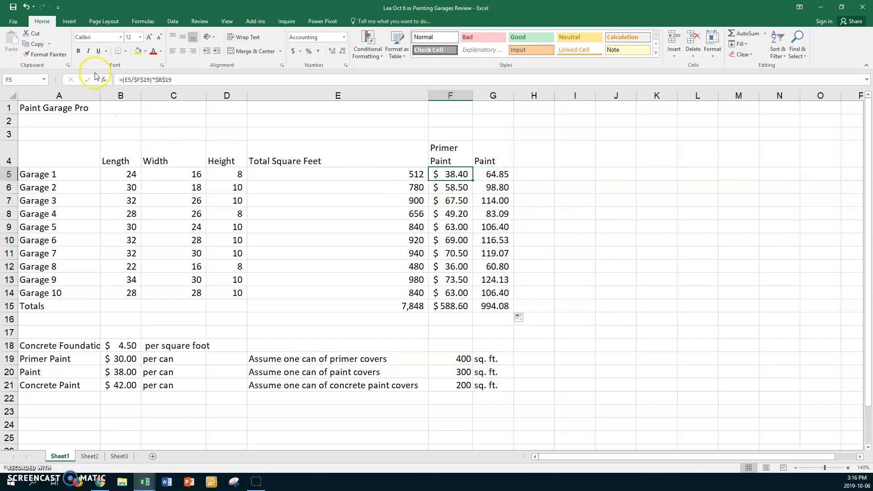
left_click(45, 54)
left_click(483, 174)
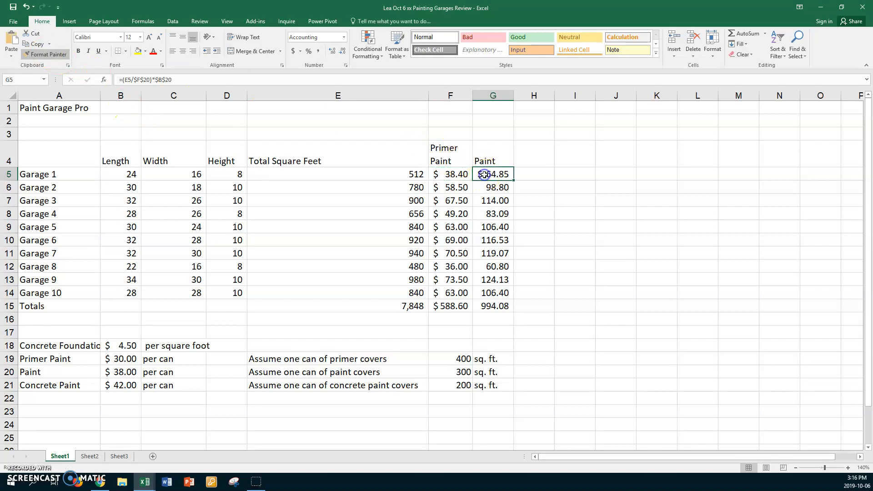
left_click(385, 240)
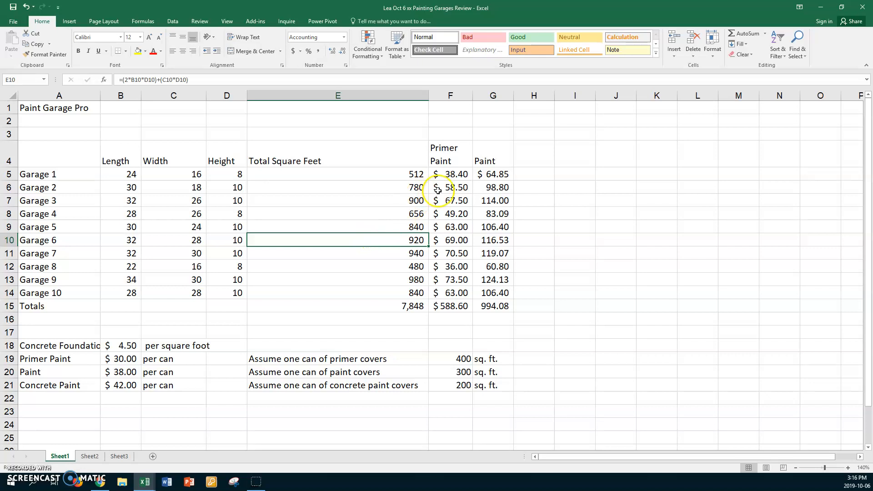
Format the costs in F6:G14 as Accounting with two decimal places and no currency symbol.
left_click_drag(452, 189, 494, 293)
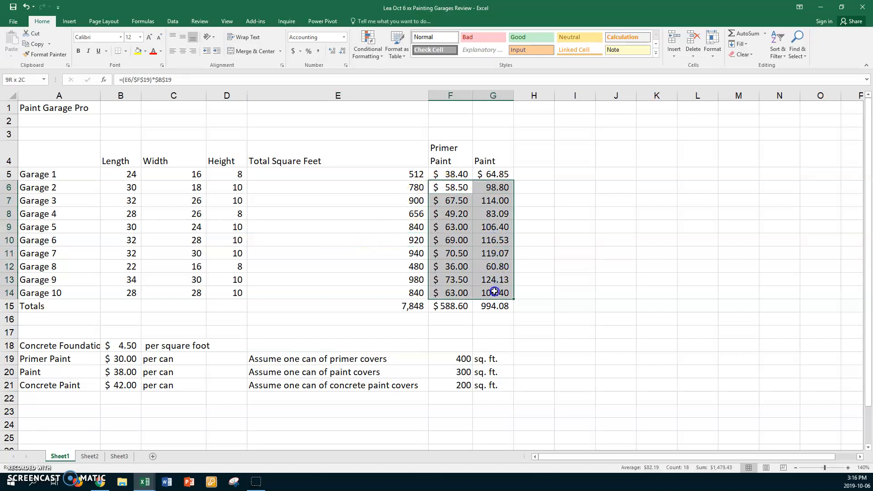
right_click(469, 243)
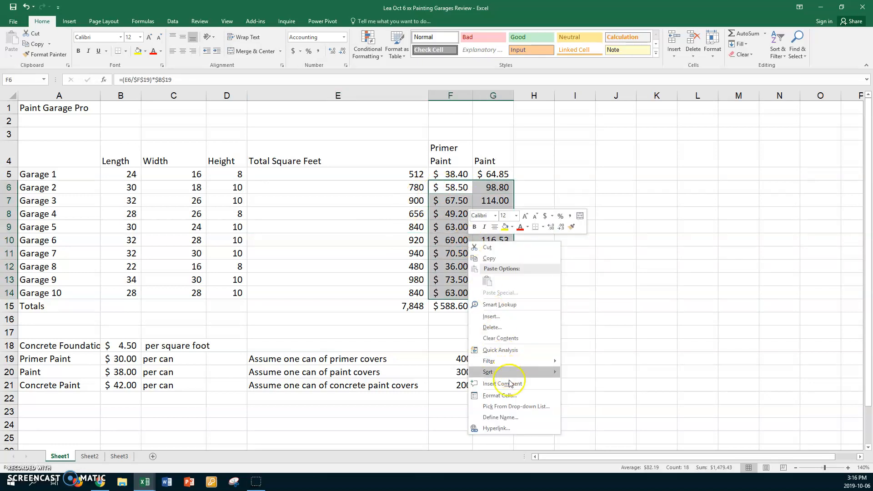
left_click(504, 396)
left_click(411, 319)
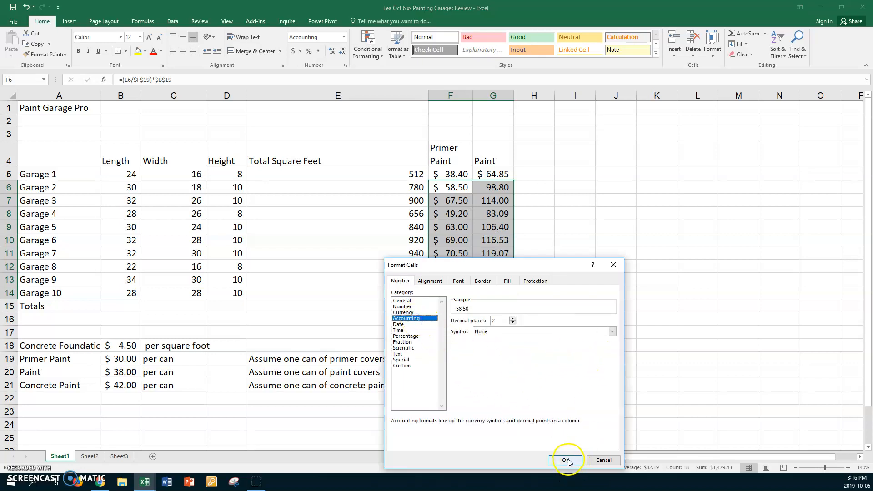
left_click(566, 460)
left_click(391, 243)
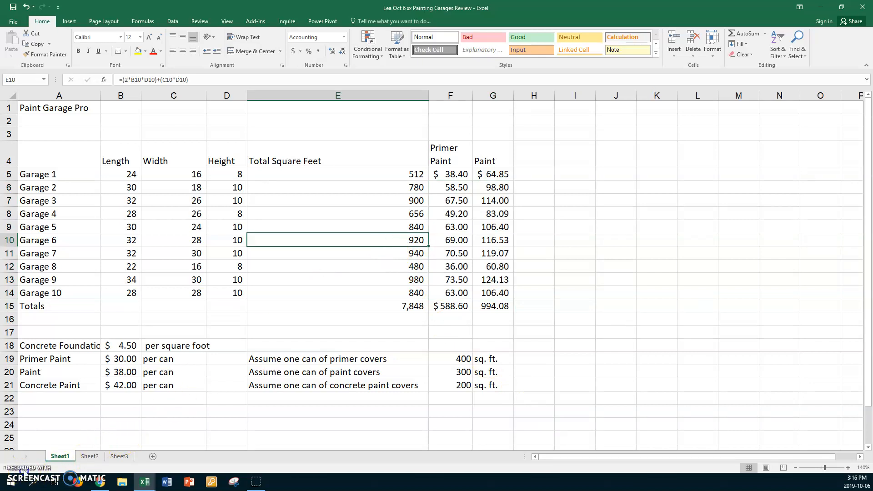
left_click(24, 472)
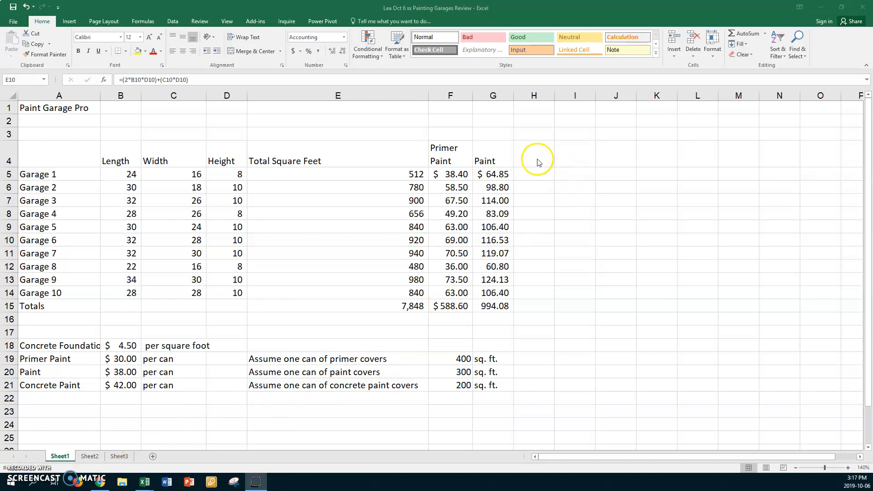
key("F2")
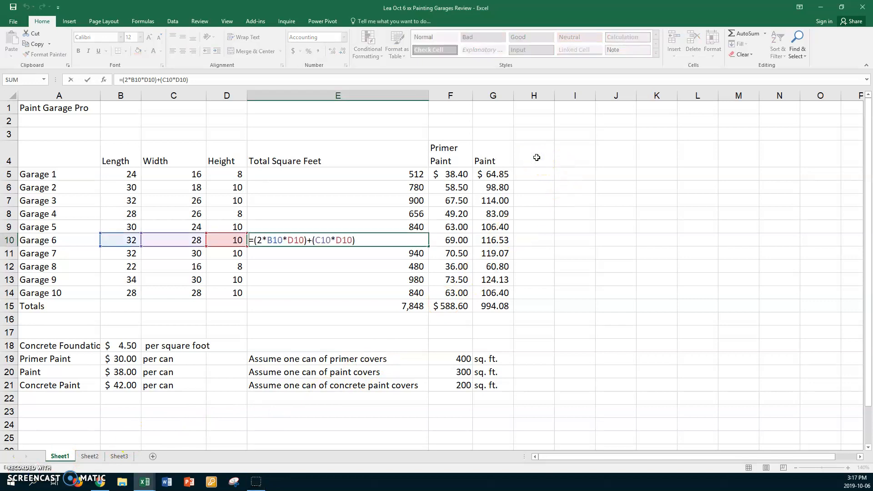
left_click(536, 157)
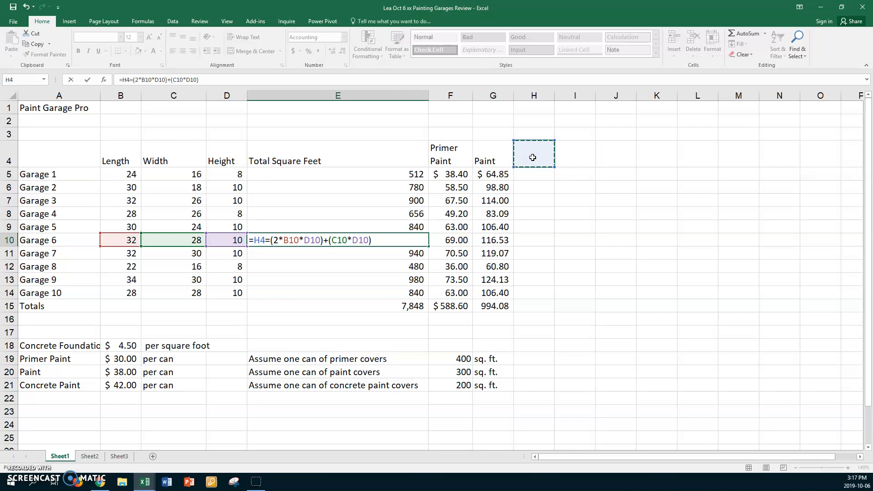
type("Tot")
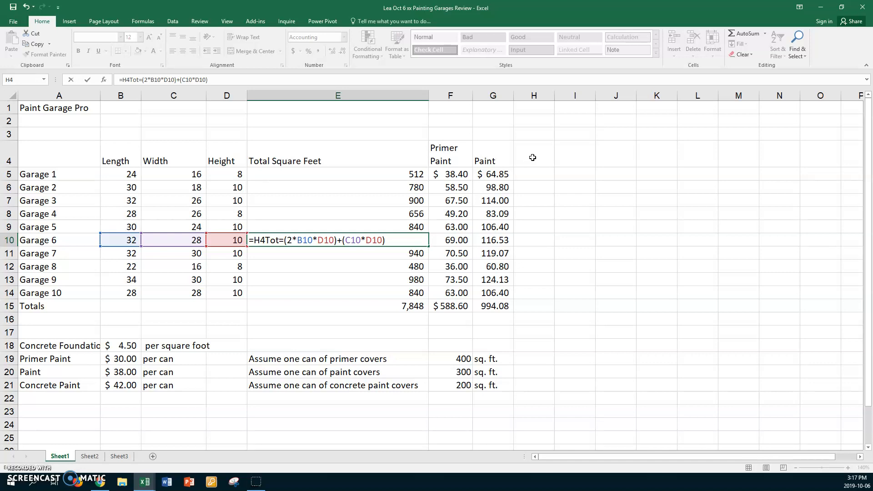
key("Escape")
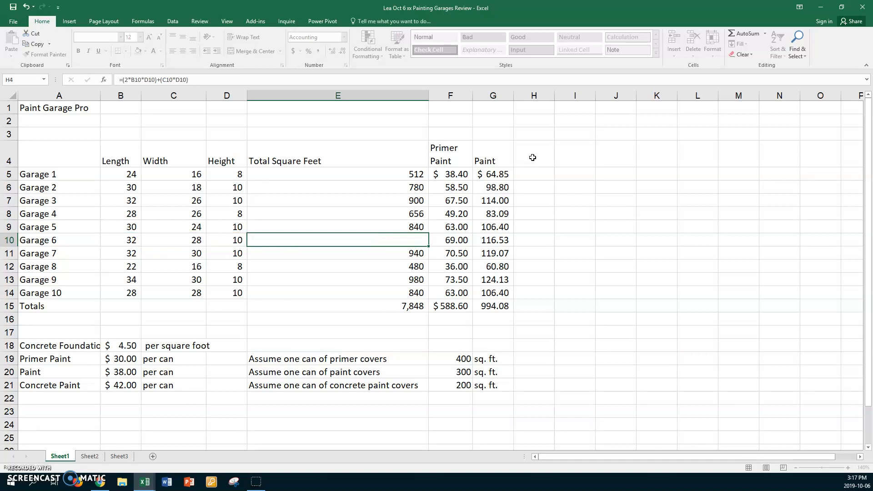
Enter the heading "Total Cost of Primer and Paint" in H4, with line breaks after "Total" and after "Cost of".
left_click(553, 154)
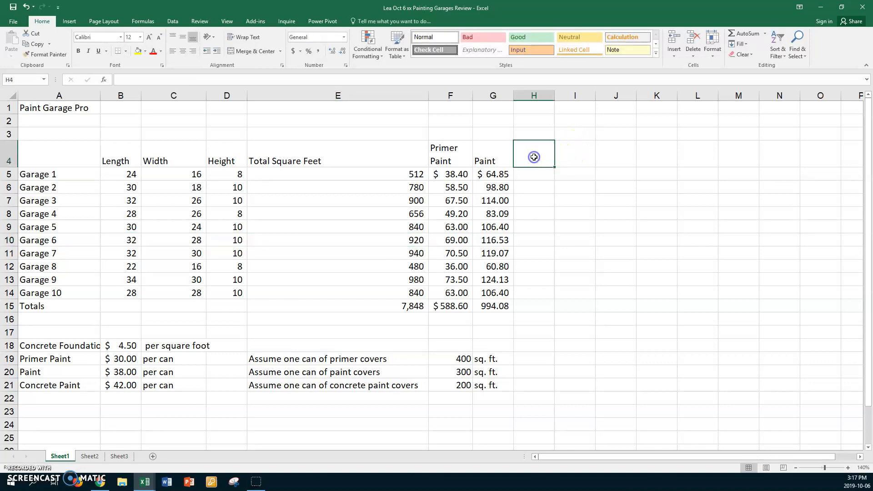
type("T")
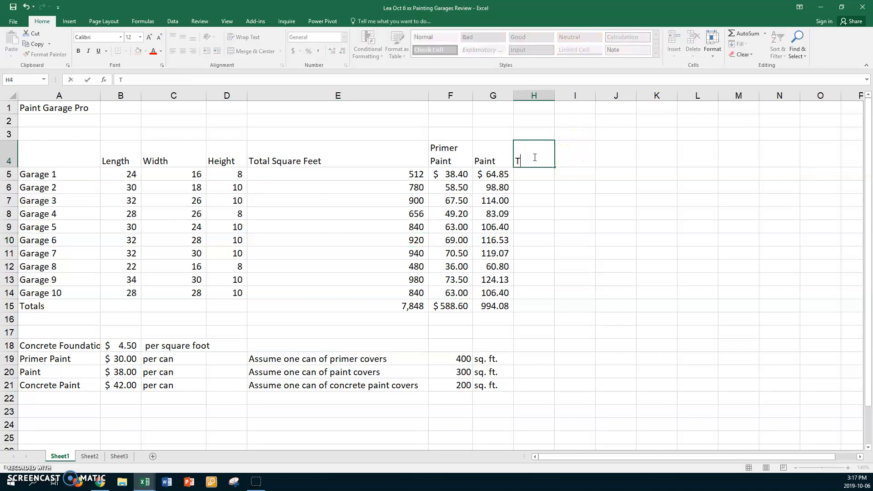
type("oal")
key("BackSpace")
key("BackSpace")
type("tal")
key("alt+Return")
type("Cost of")
key("alt+Return")
type("primer and ")
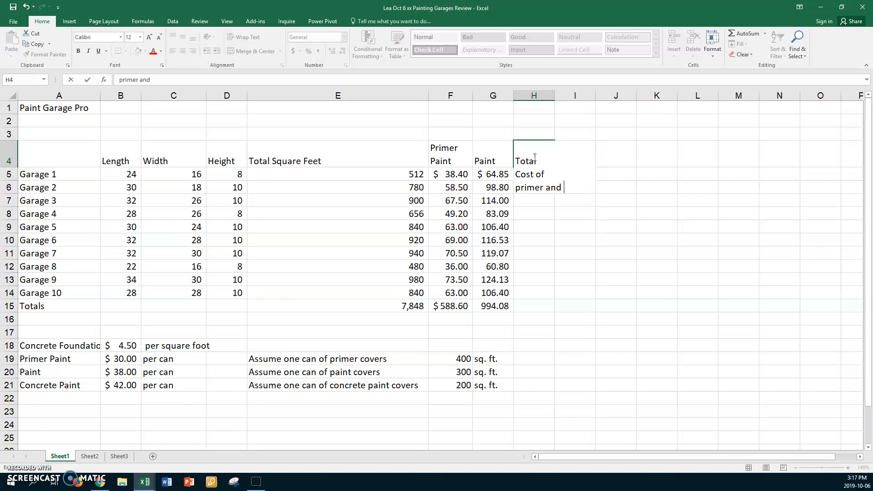
type("Paint")
left_click(518, 187)
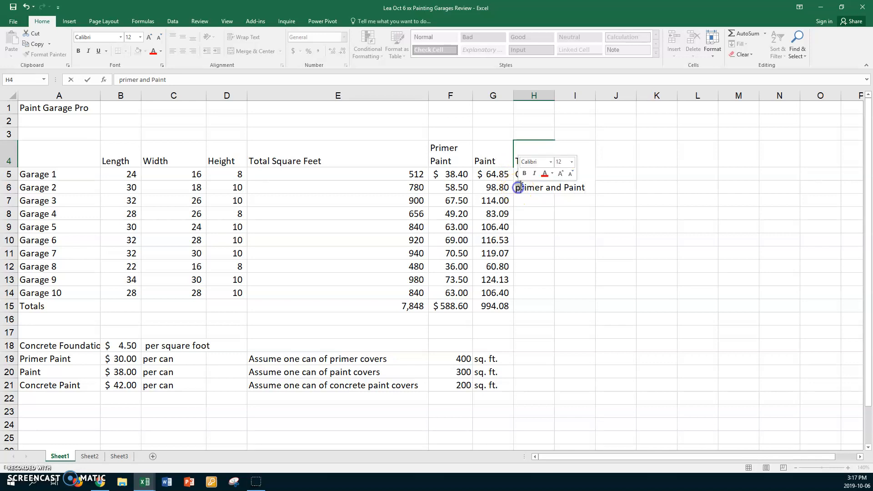
type("P")
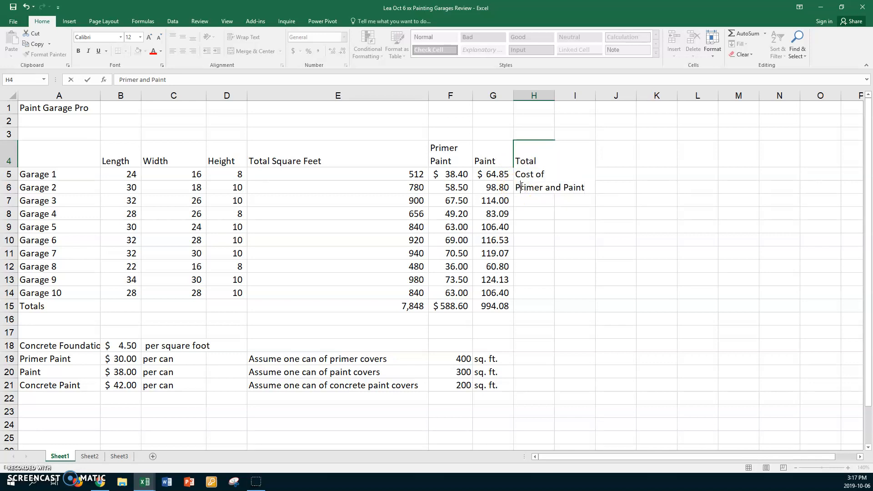
key("Return")
Enter =SUM(F5:G5) in H5 to add the primer and paint costs, and fill it down to the Totals row in H15.
left_click(533, 210)
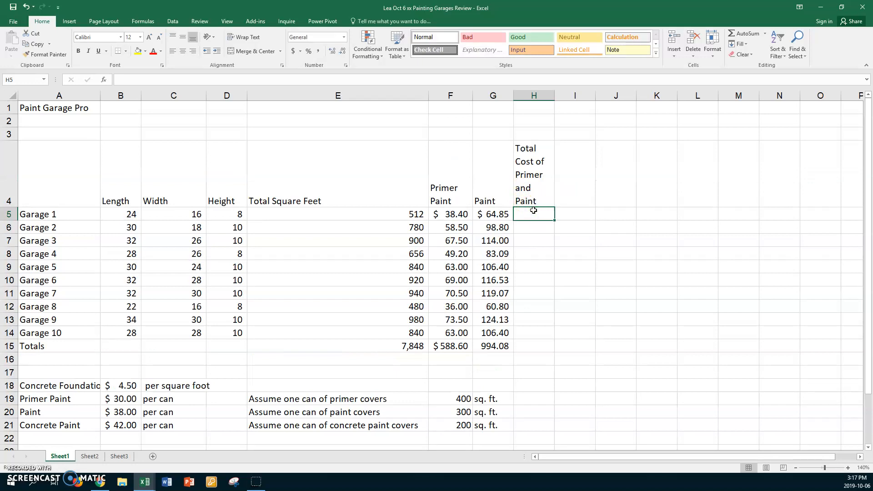
type("=su")
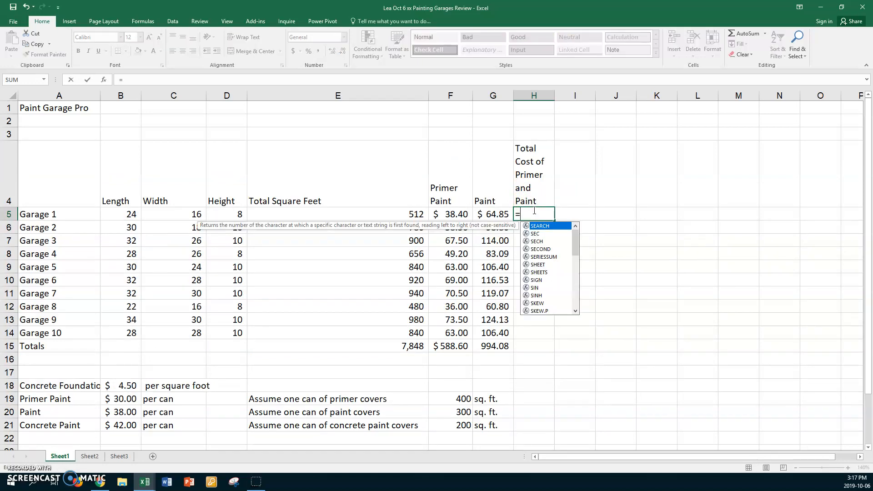
type("m")
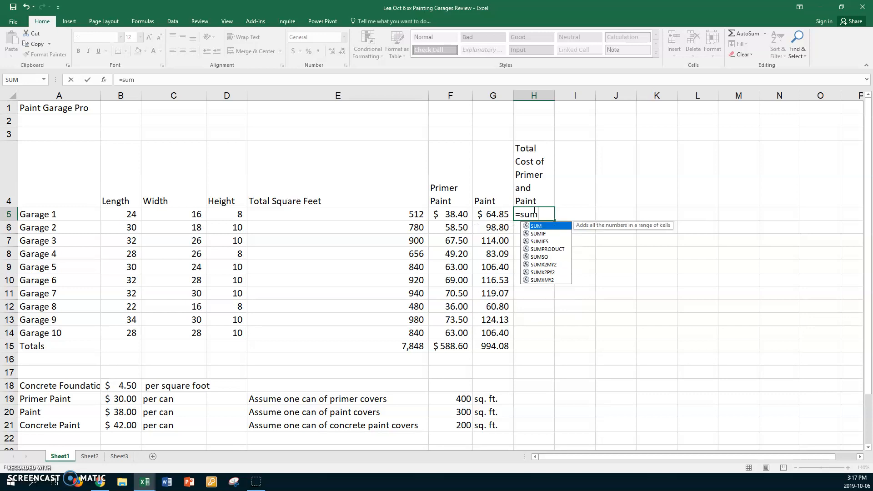
type("(")
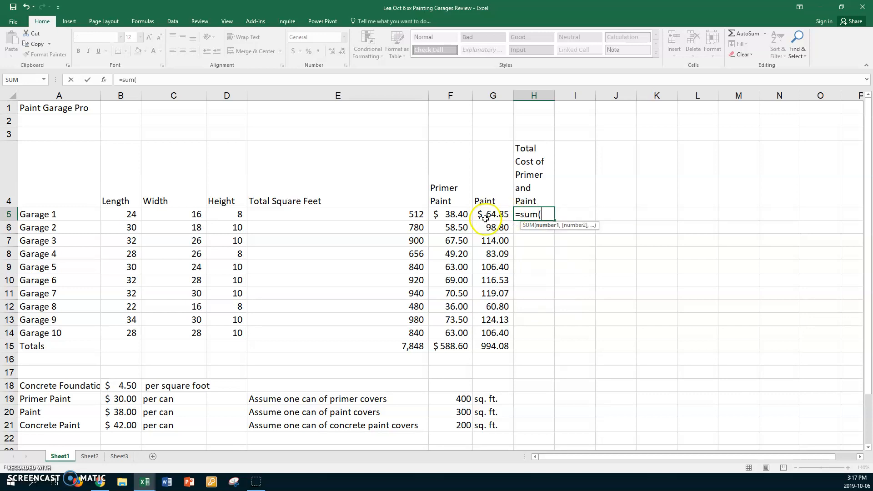
left_click_drag(458, 214, 490, 213)
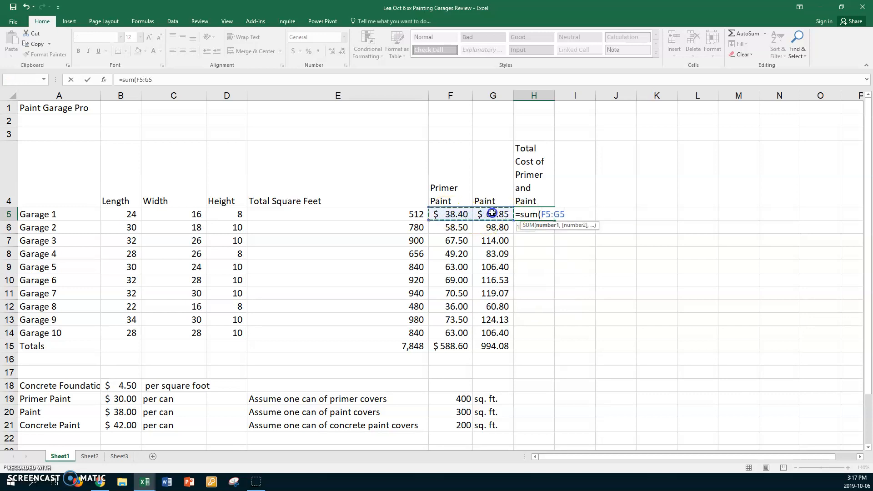
key("Return")
left_click(536, 216)
left_click_drag(559, 222, 547, 347)
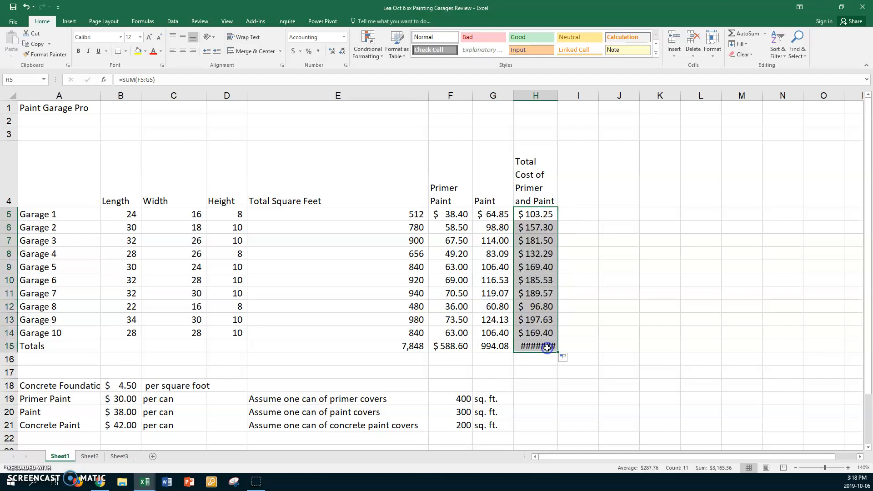
Autofit column H and copy the formatting of G6 onto H6:H14 with Format Painter.
double_click(558, 96)
left_click(496, 228)
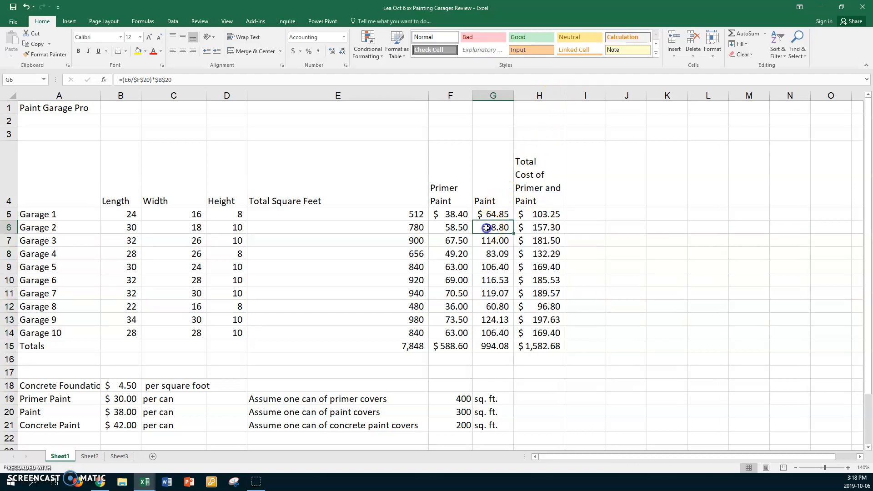
left_click(63, 55)
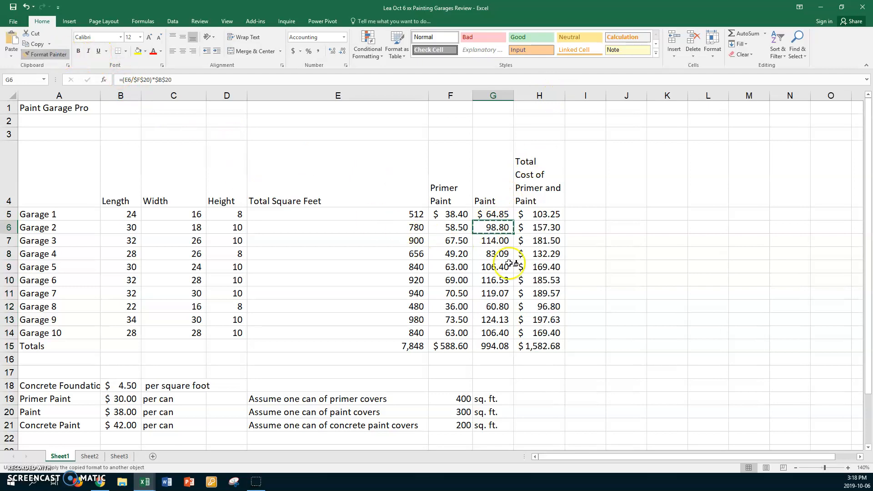
left_click(545, 230)
left_click_drag(546, 240, 550, 332)
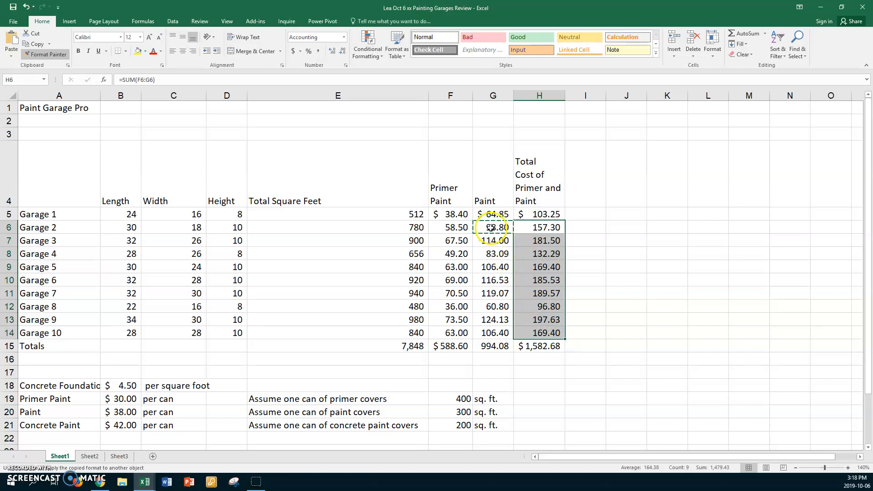
key("Escape")
left_click(54, 56)
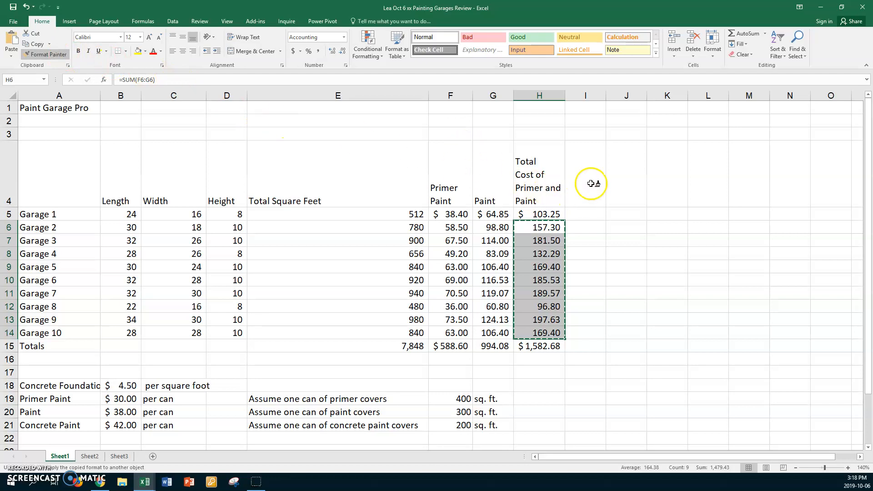
left_click(50, 55)
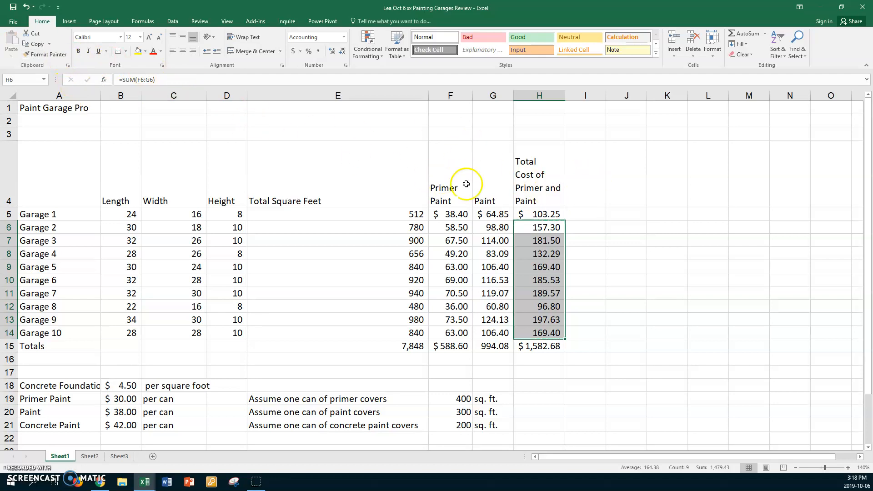
Enter the heading "Cost of Painting Garage Floor" in I4, with a line break after "Painting".
left_click(581, 186)
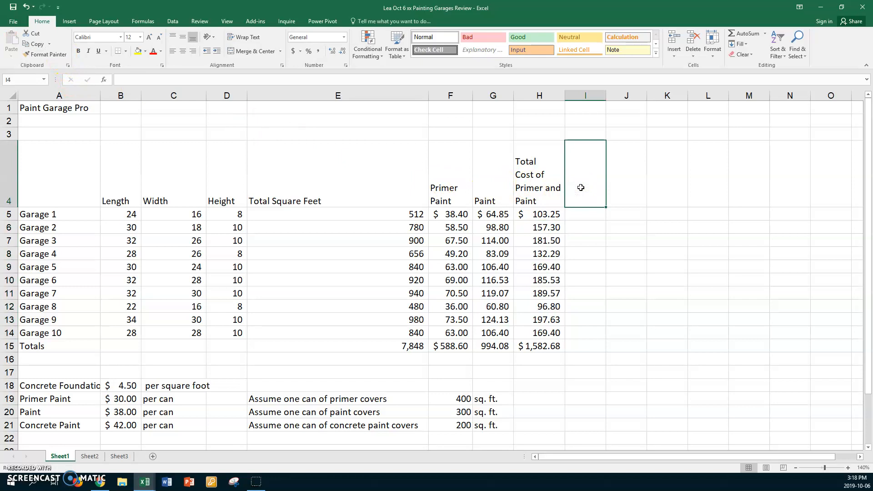
type("Cost of ")
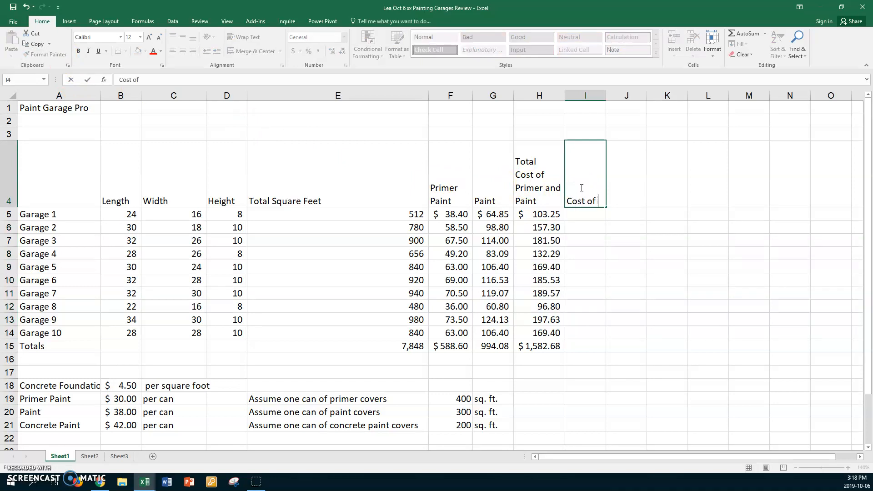
type("Painting")
key("Return")
type("Gargae")
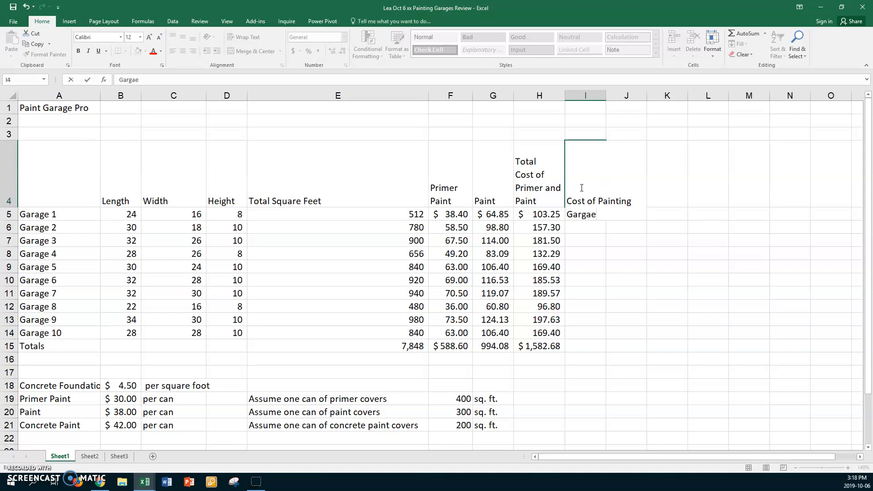
key("BackSpace")
key("BackSpace")
type("age Floor")
key("Return")
Enter =(B5*C5)/$F$21*$B$21 in I5 to calculate the cost of painting the Garage 1 floor.
left_click(587, 200)
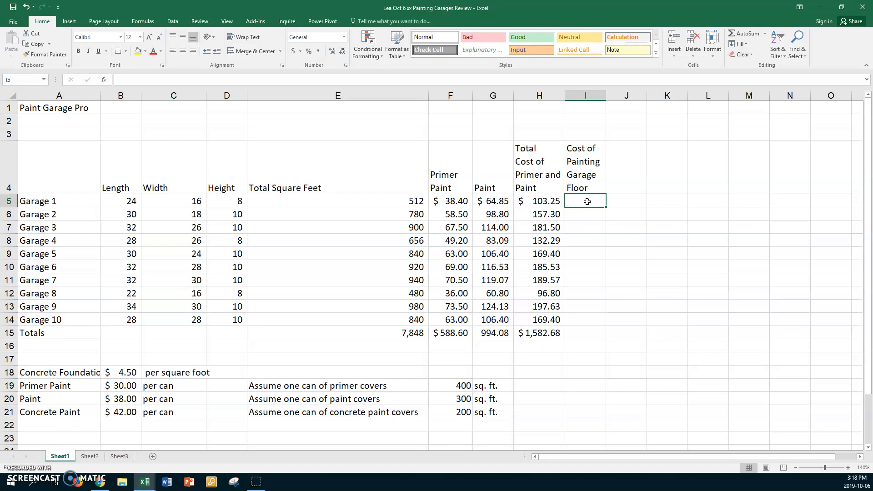
type("=")
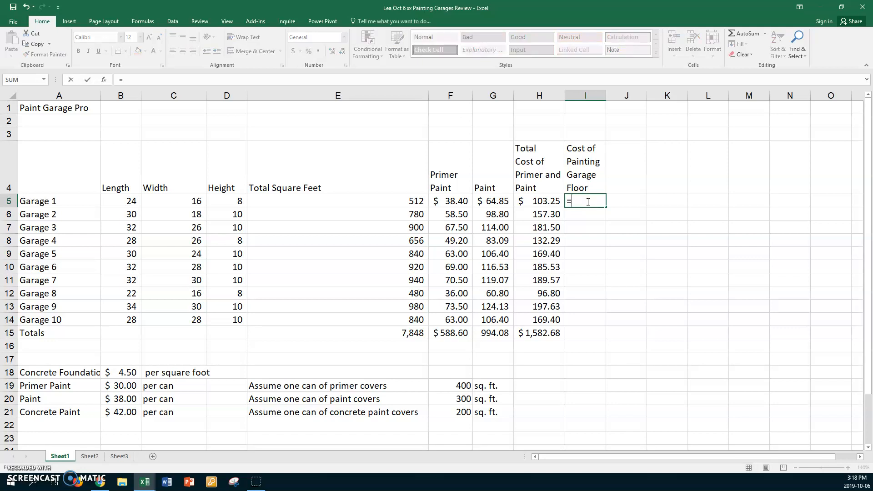
type("(")
left_click(117, 204)
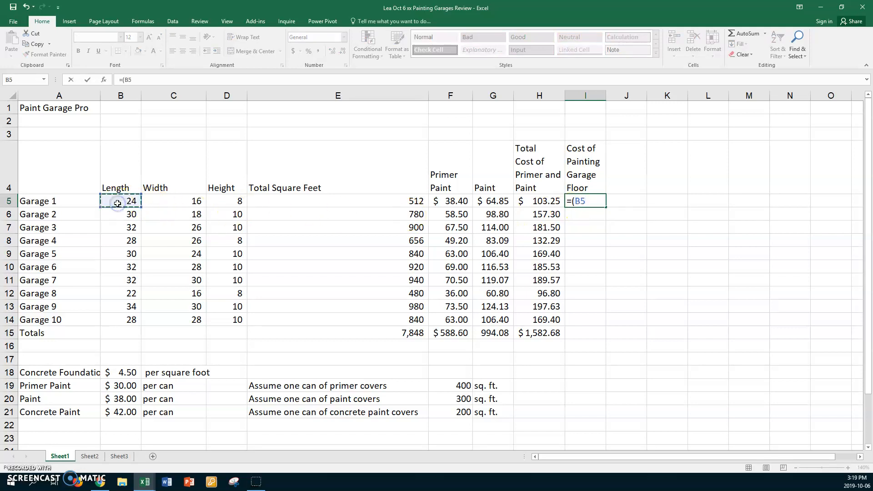
type("*")
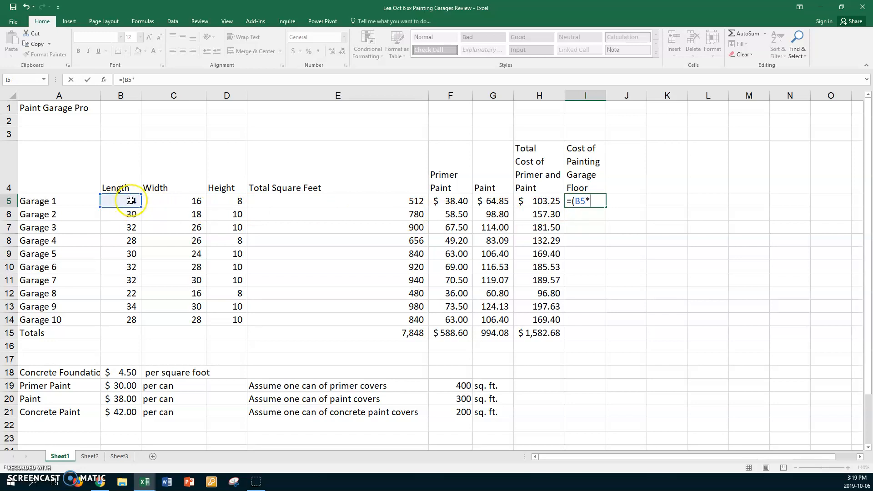
left_click(163, 200)
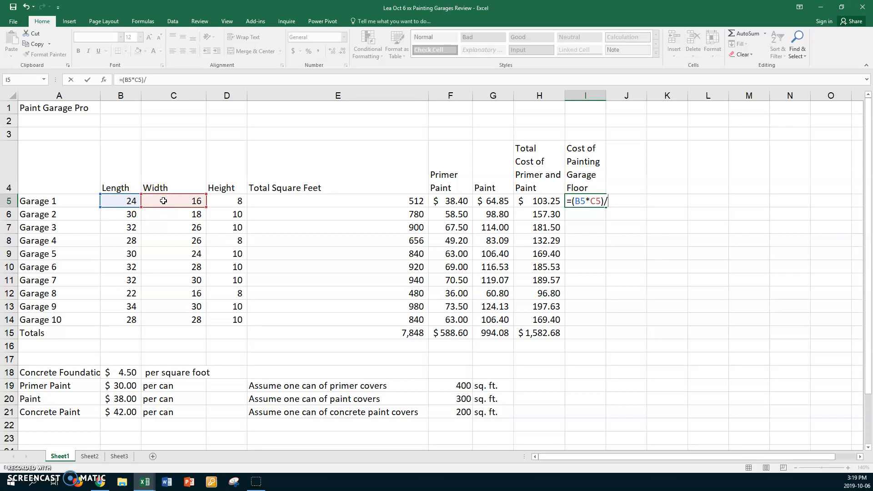
left_click(450, 412)
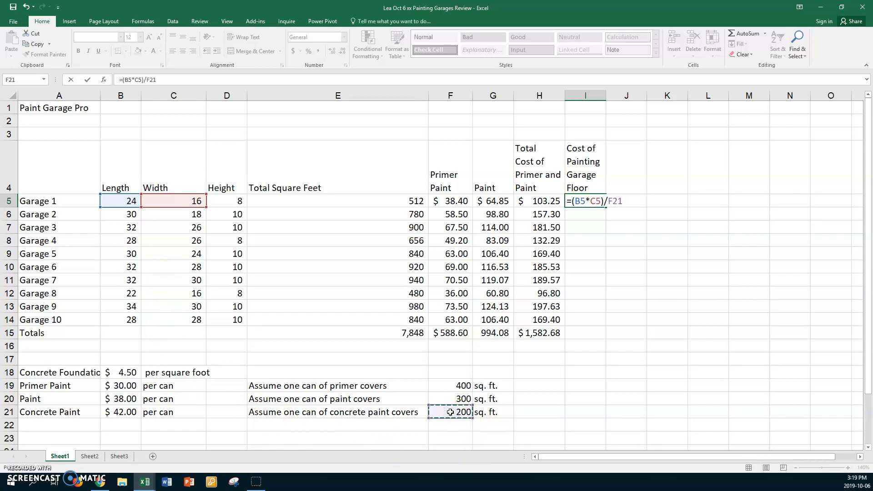
key("F4")
type("*")
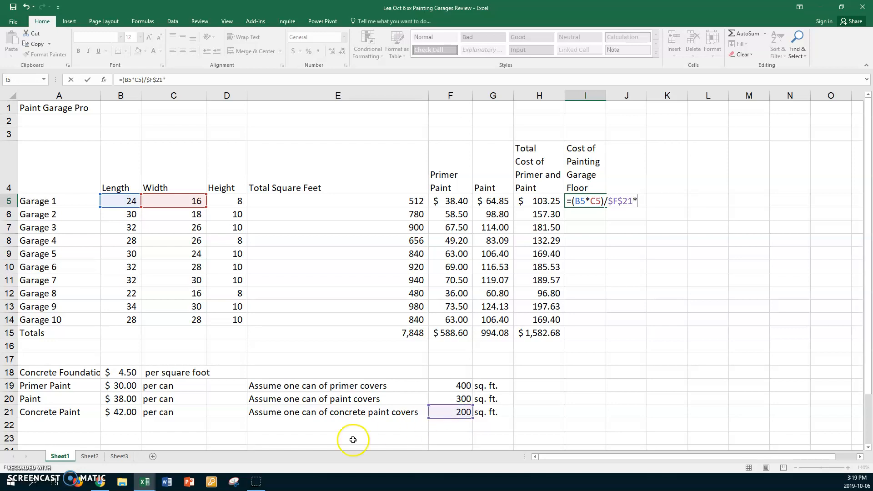
left_click(123, 412)
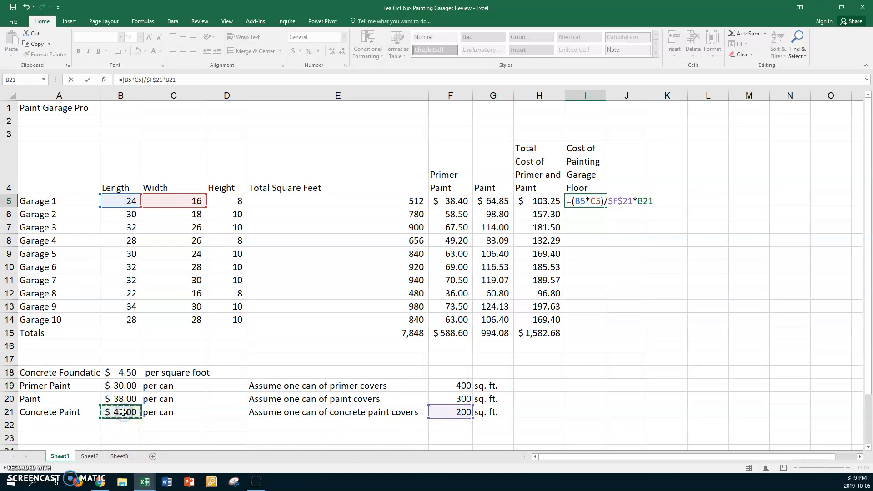
key("F4")
key("Return")
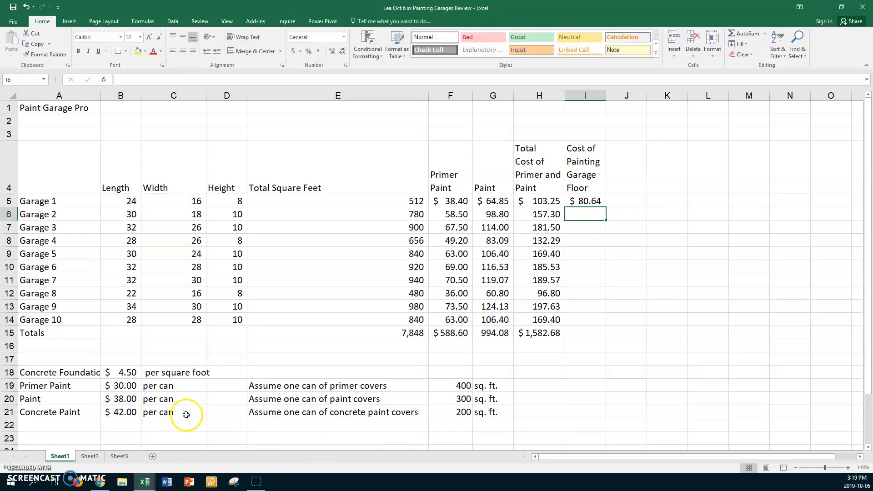
Fill the I5 floor cost formula down to the Totals row in I15 and autofit column I.
left_click(586, 202)
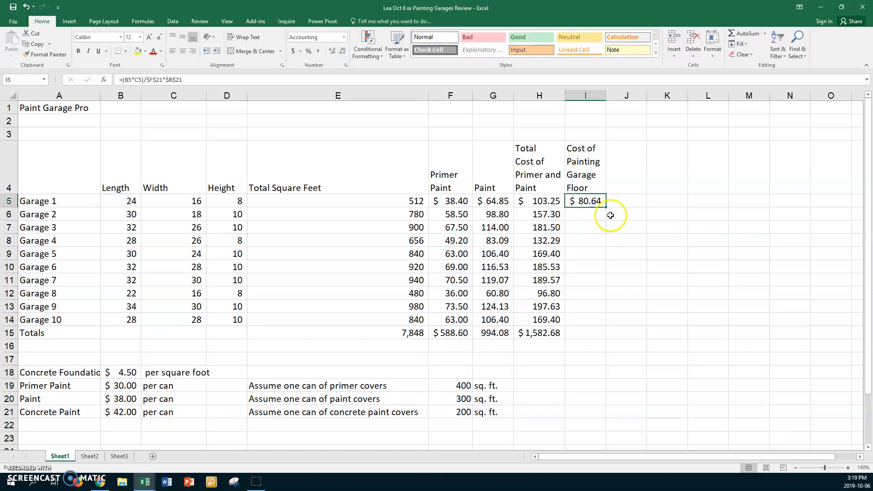
left_click_drag(606, 207, 600, 335)
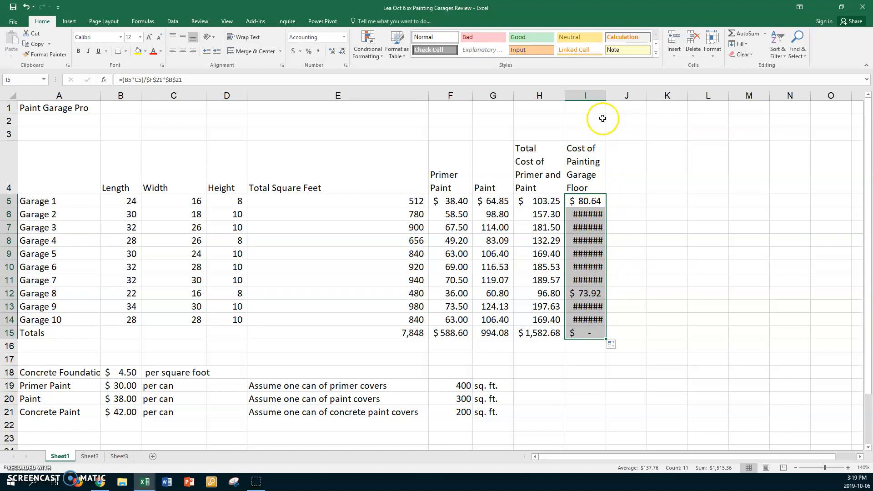
double_click(607, 96)
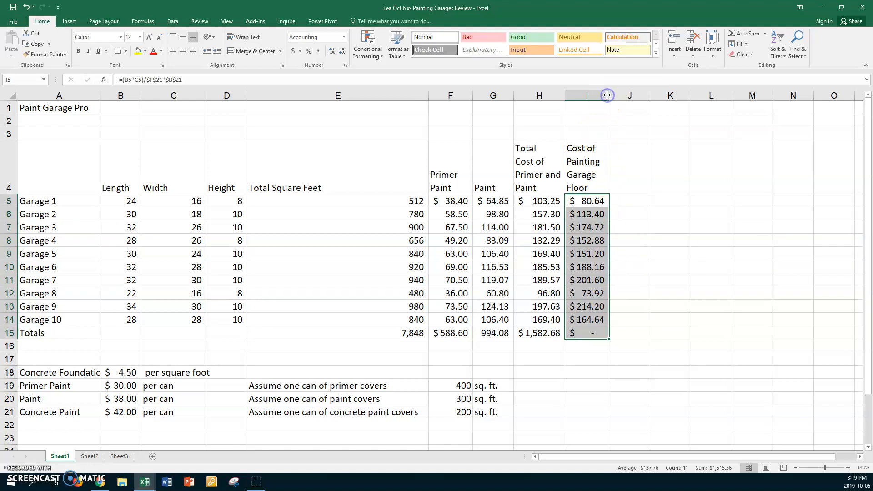
Copy the formatting of H6 onto the floor costs in I6:I14 with Format Painter.
left_click(539, 214)
left_click(61, 55)
left_click_drag(587, 216, 586, 320)
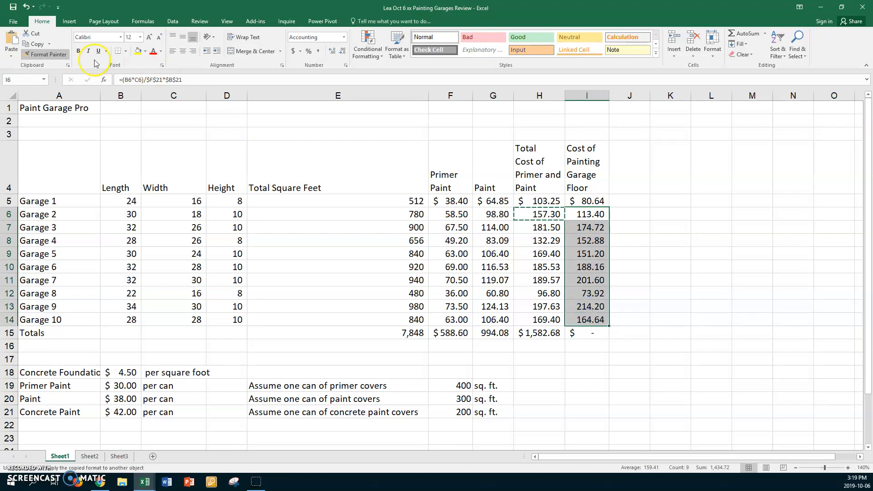
left_click(45, 55)
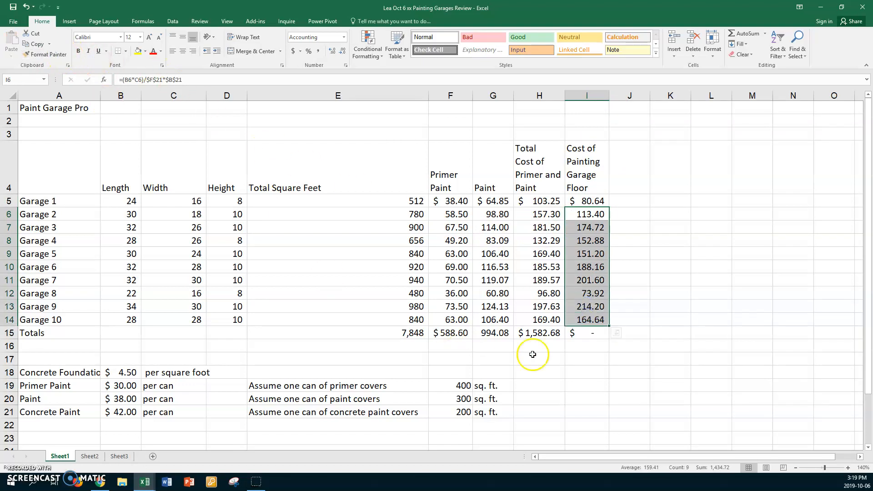
Replace the formula in I15 with =SUM(I5:I14) to total the garage floor costs.
left_click(592, 333)
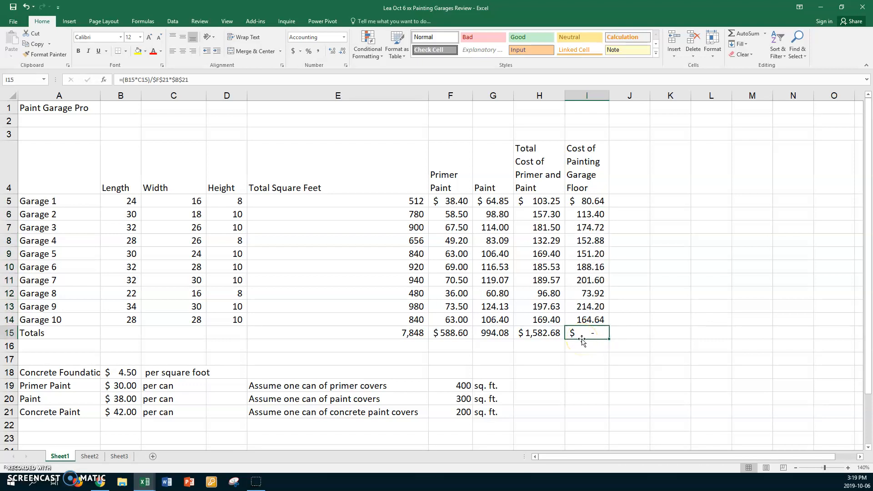
key("alt+=")
key("Return")
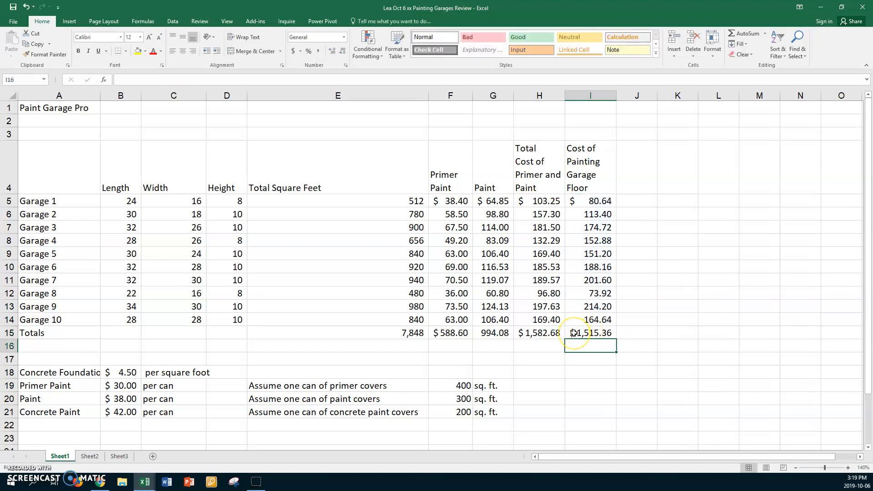
Show the worksheet's formulas instead of values and examine the Garage 1 formulas in E5, F5 and G5.
key("ctrl+grave")
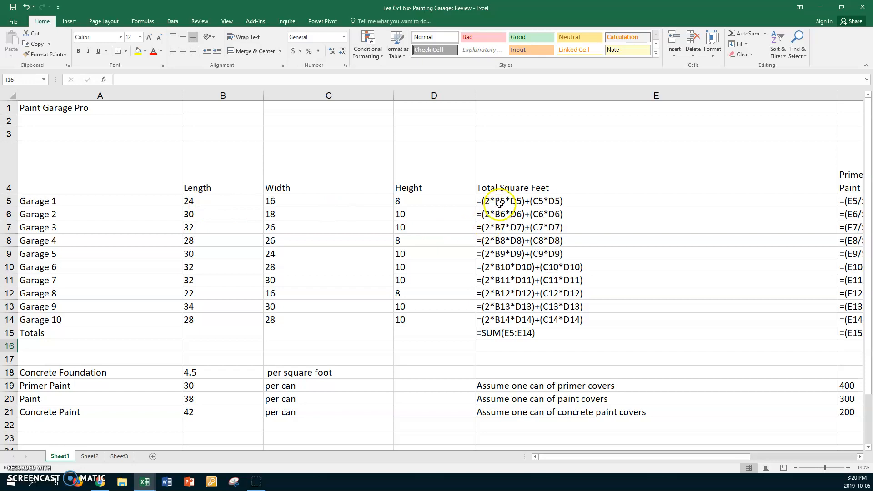
key("F2")
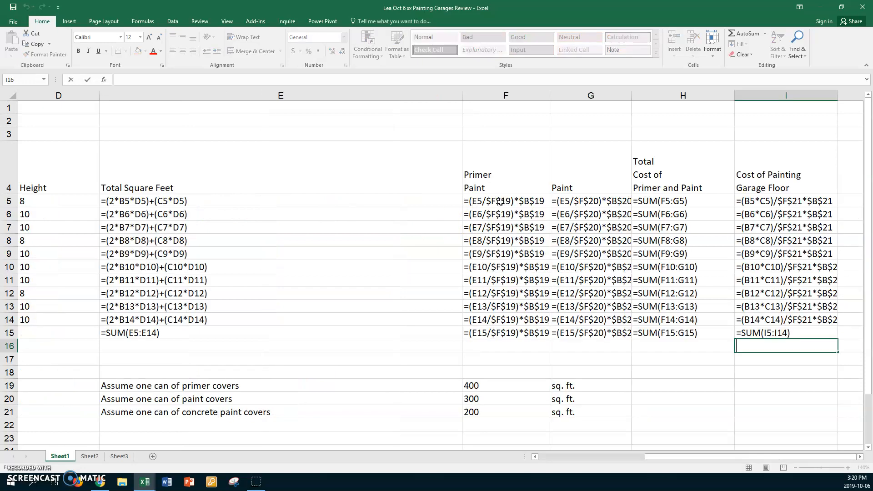
left_click_drag(650, 450, 539, 454)
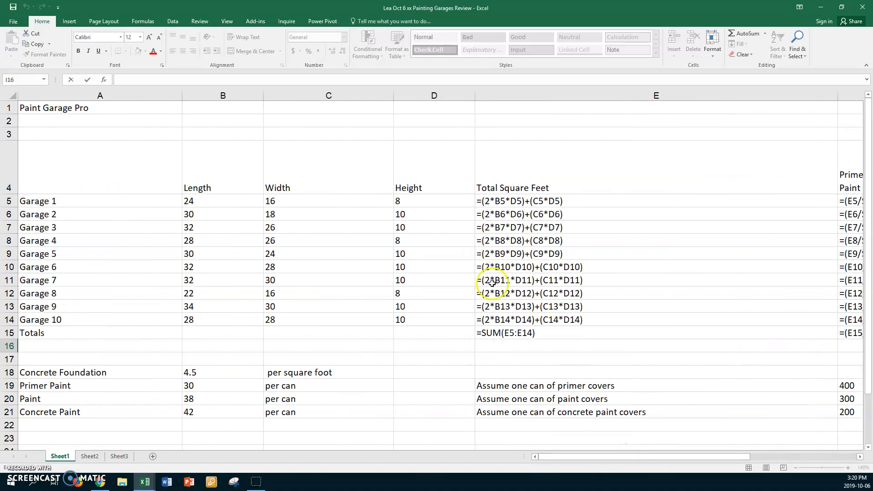
left_click(513, 203)
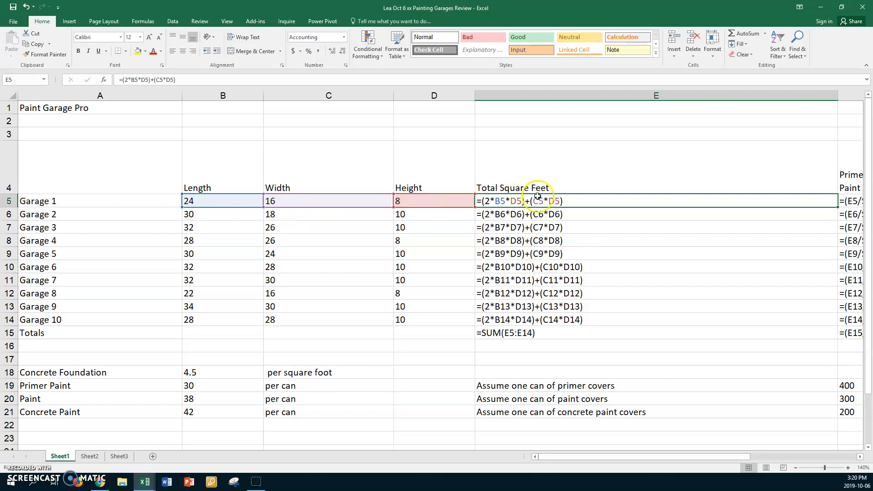
left_click_drag(737, 456, 840, 455)
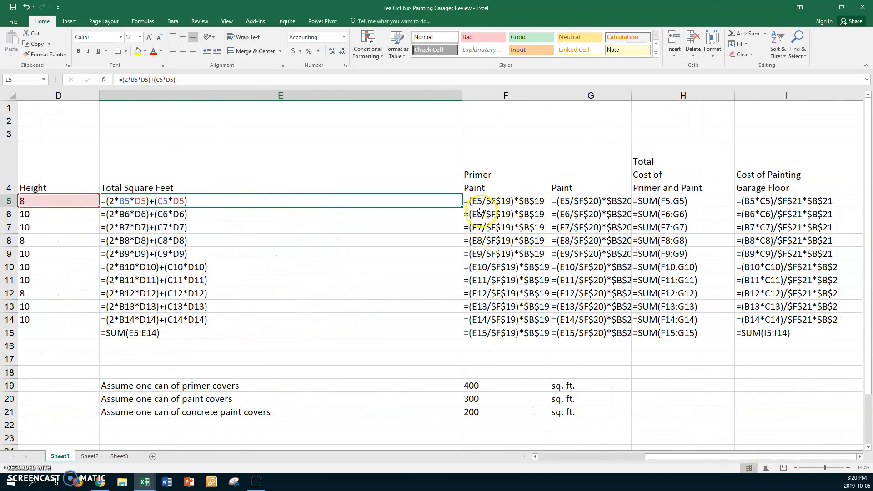
double_click(491, 203)
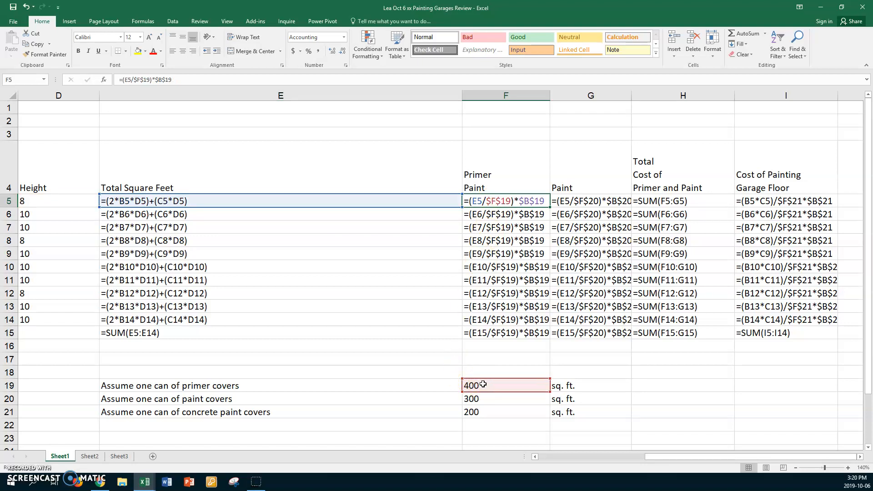
double_click(598, 203)
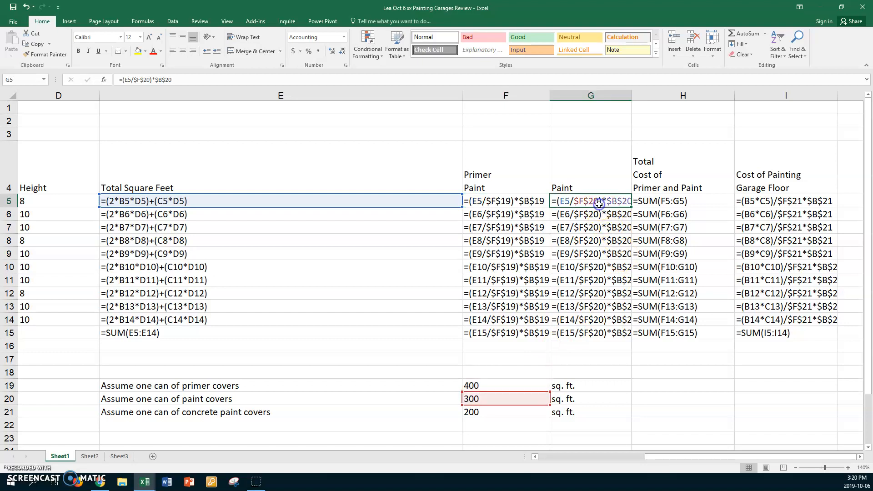
Autofit column G and narrow column E to fit its text in the formula display, checking the H5 and I5 formulas in between.
double_click(631, 97)
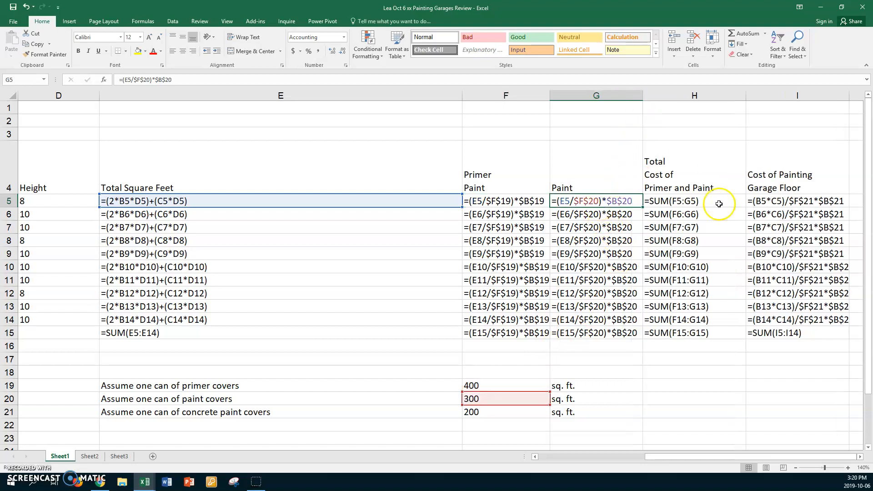
double_click(723, 202)
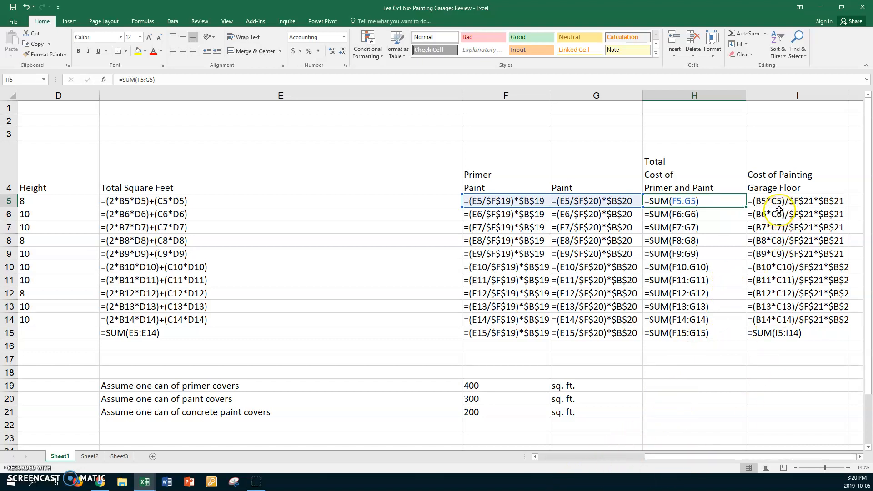
double_click(767, 201)
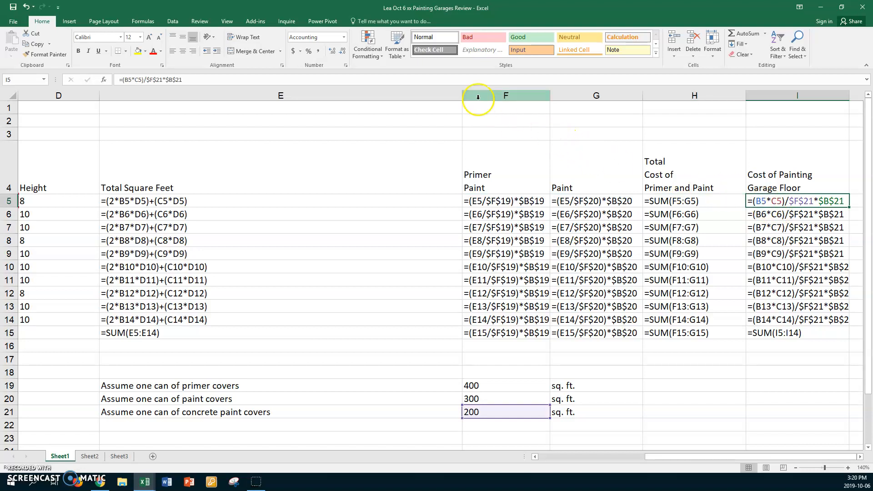
left_click_drag(462, 94, 271, 109)
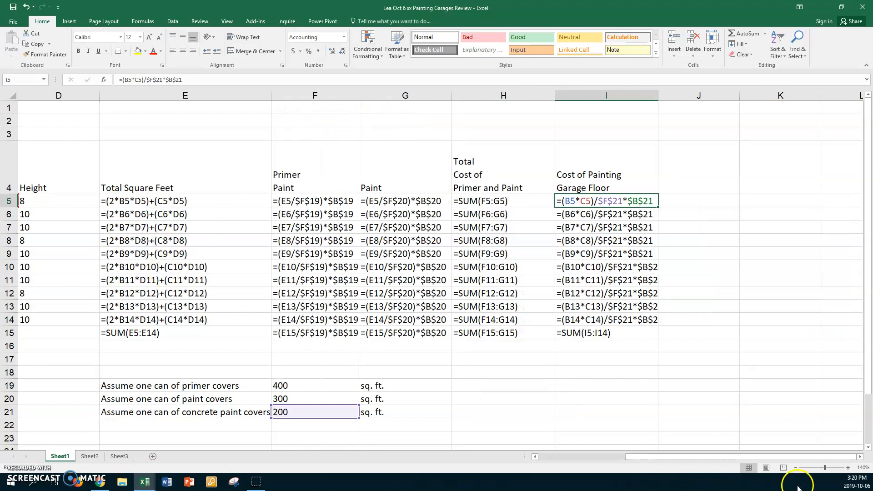
Show the worksheet's values instead of formulas and enter the two-line heading "Total Cost" in J4.
left_click_drag(701, 461, 670, 461)
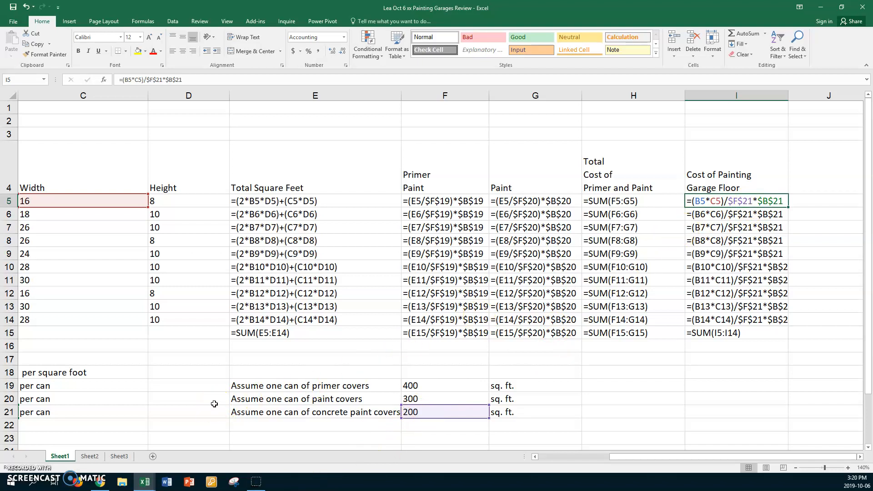
key("ctrl+grave")
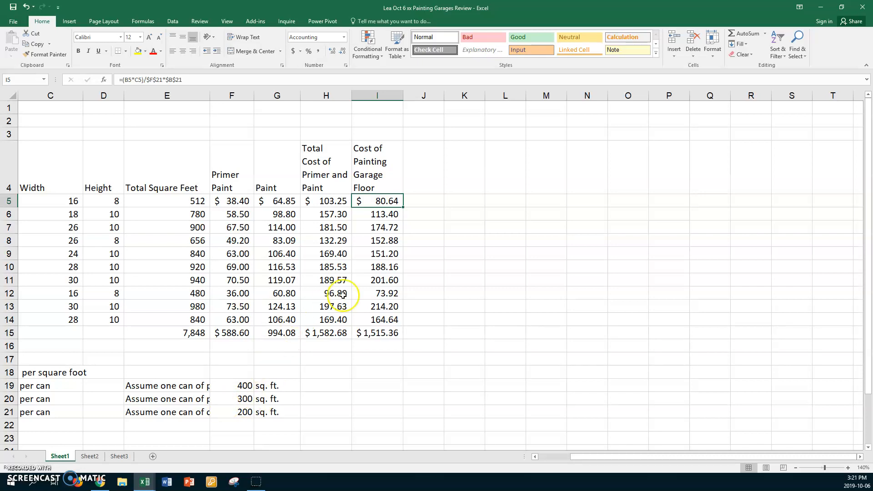
left_click(421, 182)
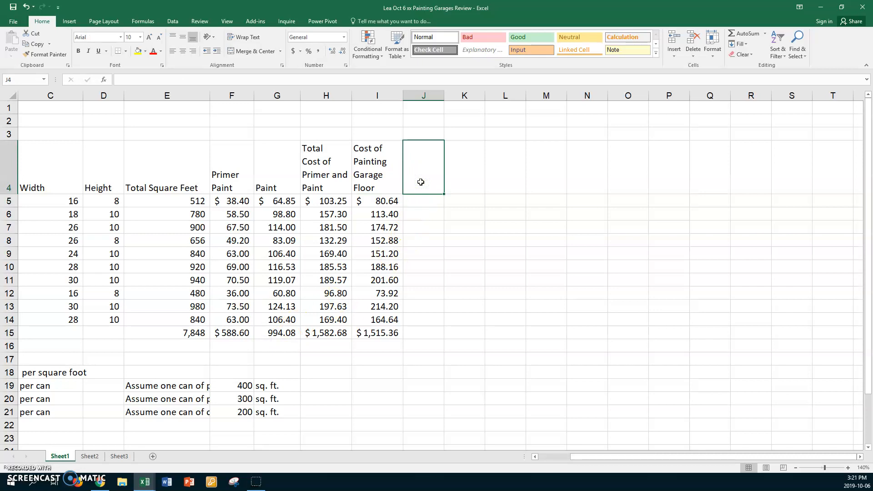
type("Total")
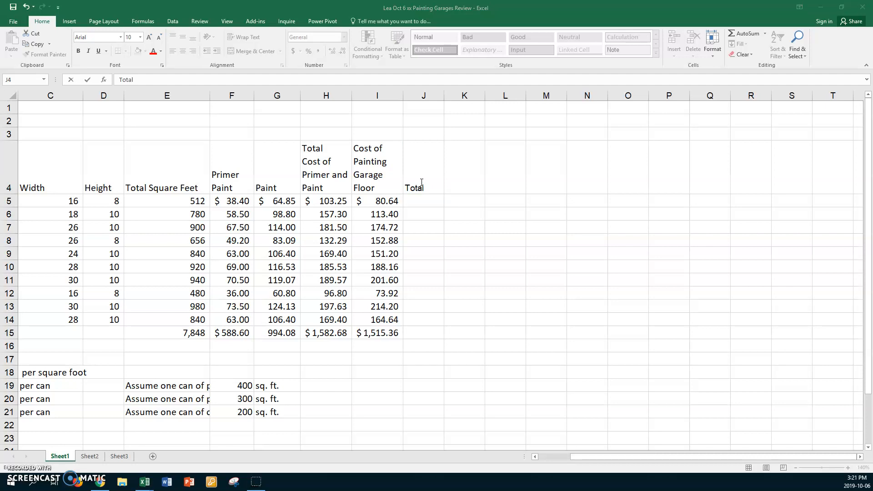
left_click(433, 199)
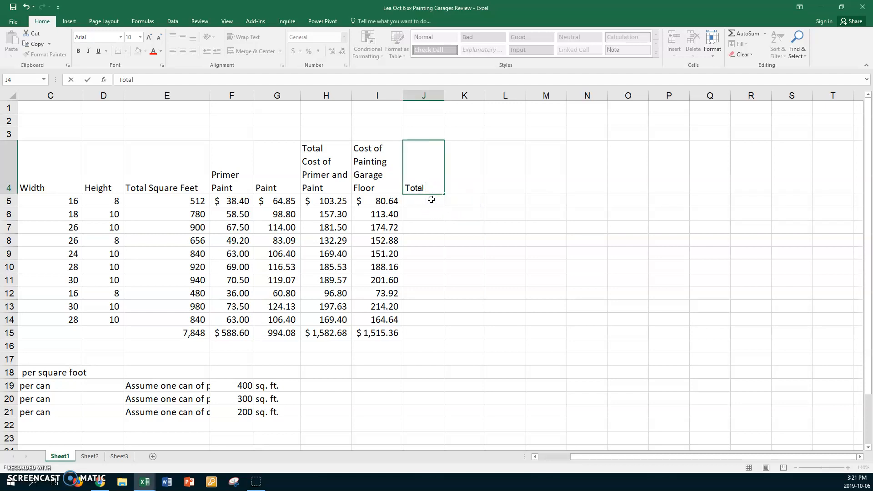
double_click(431, 200)
key("Return")
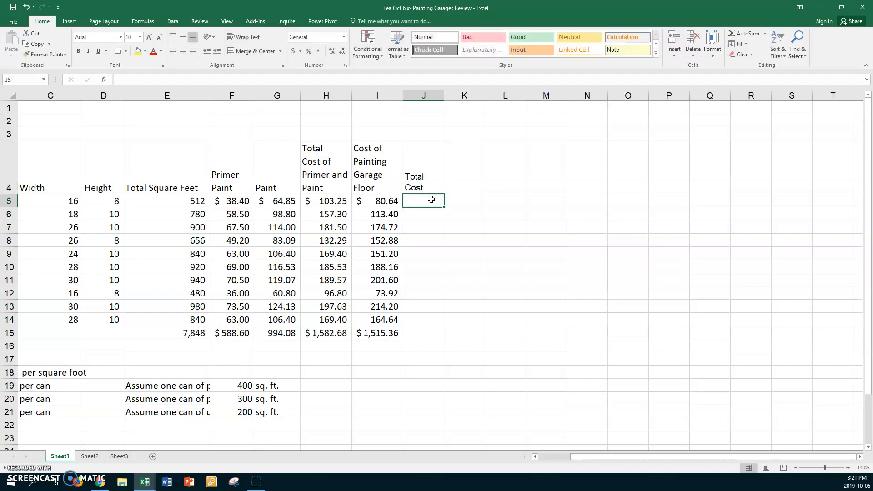
Enter =SUM(H5:I5) in J5 to add the paint and floor costs, and fill the formula down through J14.
type("=")
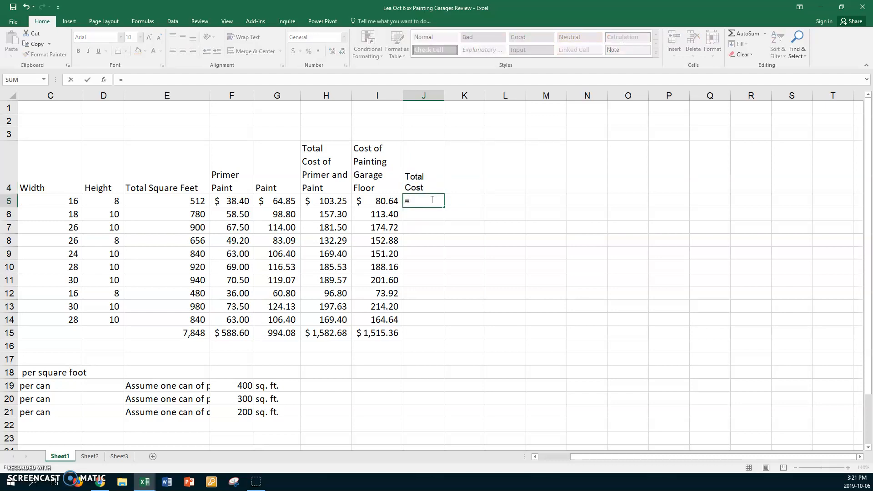
type("sum(")
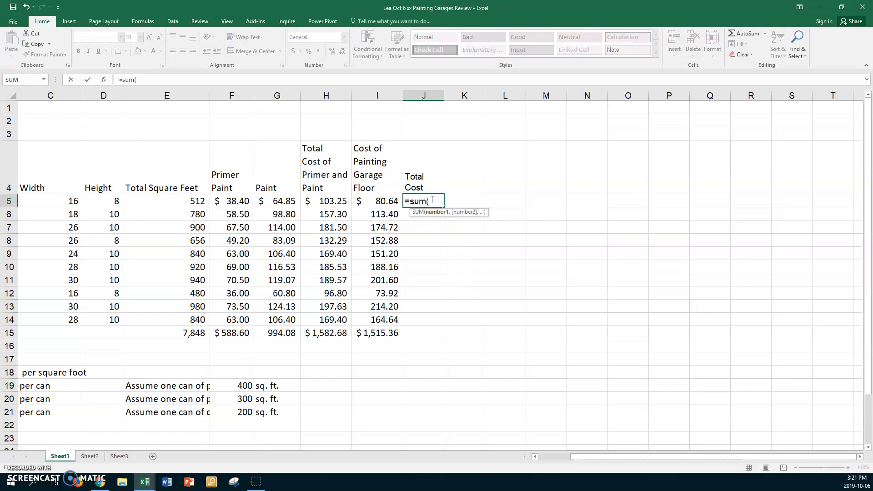
left_click(321, 200)
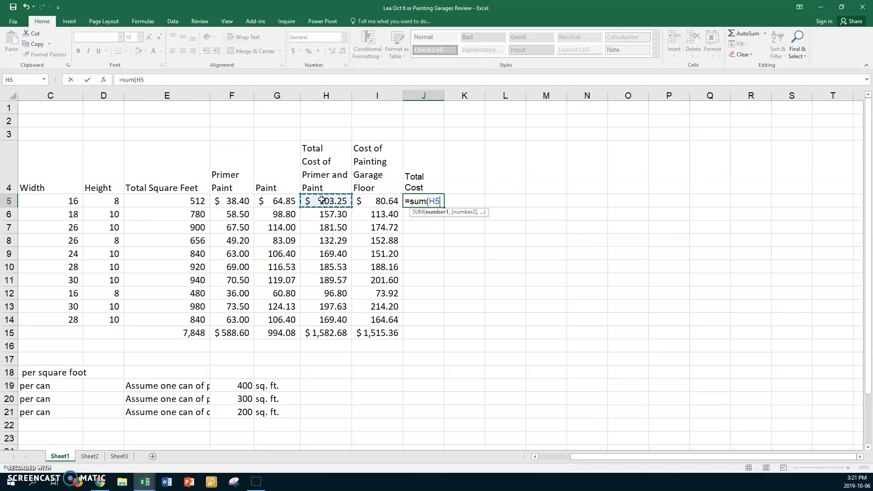
left_click_drag(327, 200, 376, 201)
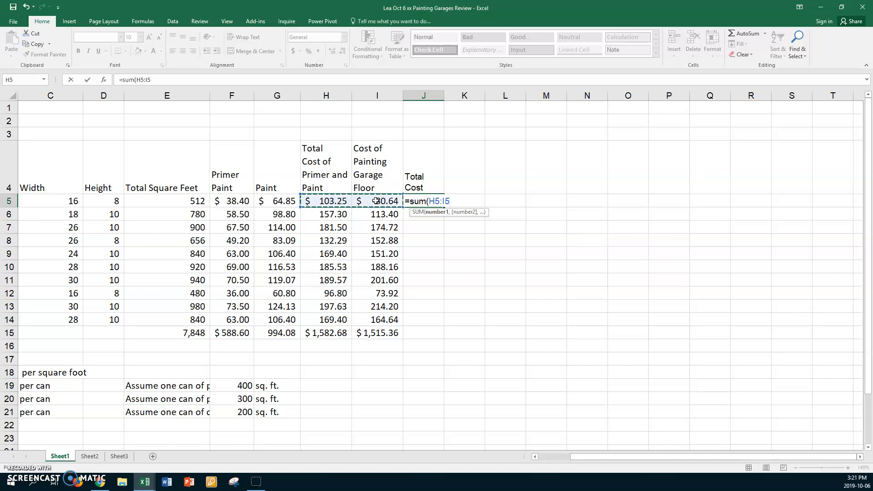
key("Return")
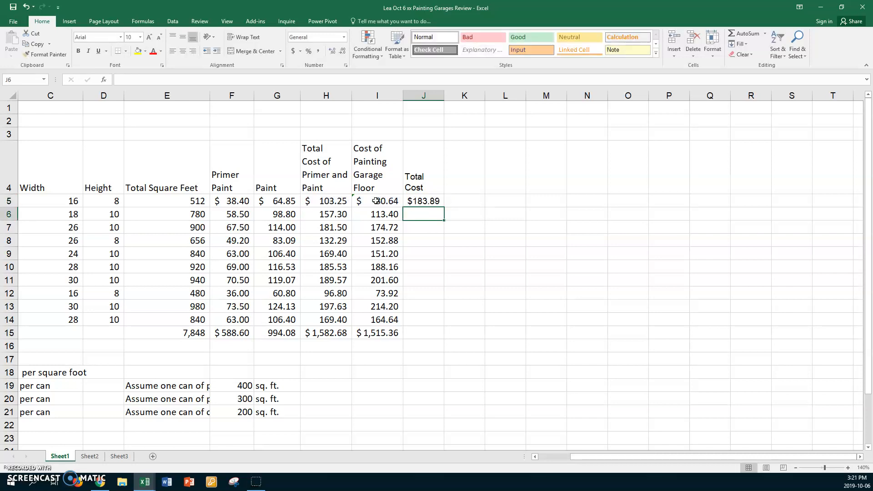
left_click(428, 201)
left_click_drag(445, 207, 426, 325)
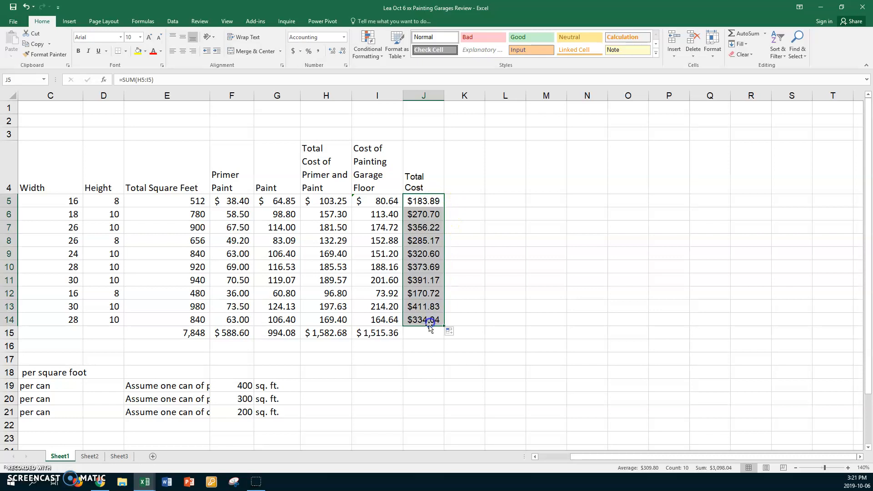
Fill the total formula from I15 across to J15 and autofit column J.
left_click(379, 337)
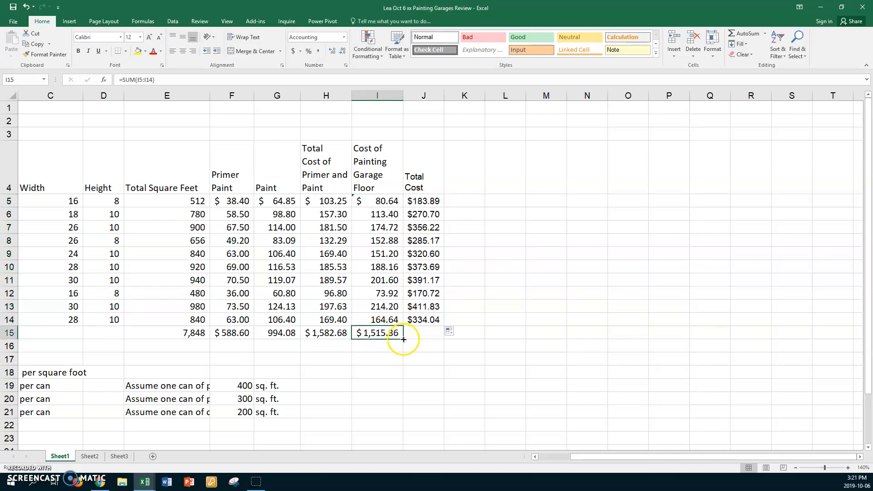
left_click_drag(403, 339, 439, 334)
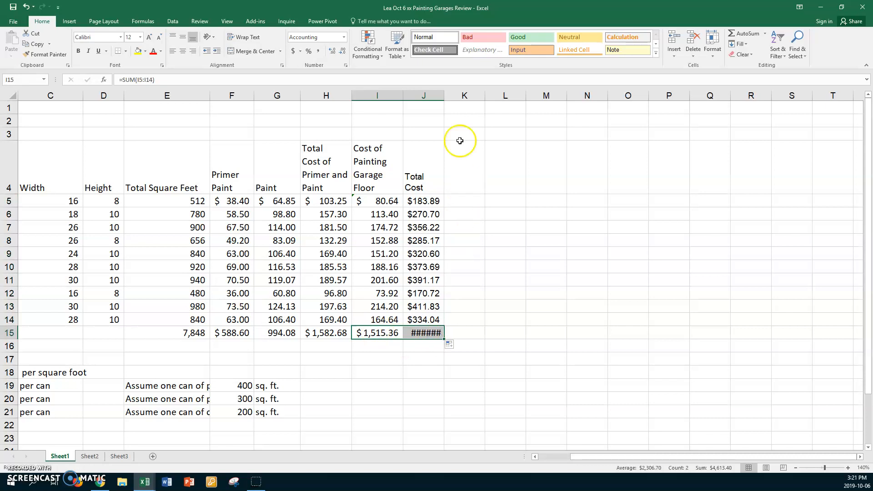
double_click(446, 100)
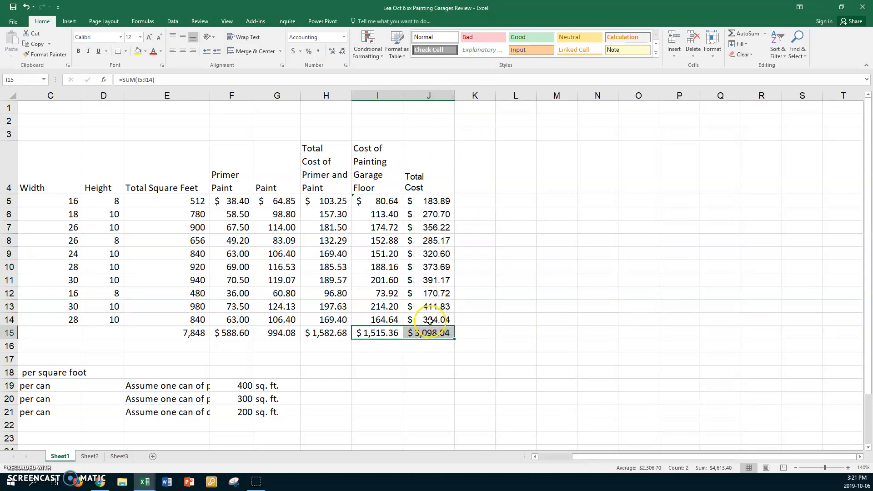
Fill the row-sum formula from J14 down into J15.
left_click(429, 319)
left_click_drag(454, 326, 452, 335)
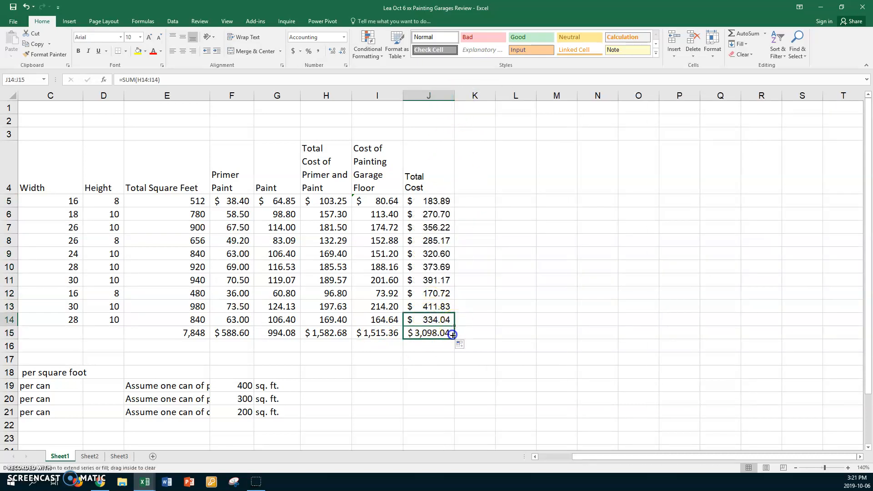
Copy the formatting of I6 onto the total costs in J6:J14 with Format Painter.
left_click(380, 215)
left_click(46, 54)
left_click_drag(409, 214, 410, 319)
left_click(58, 54)
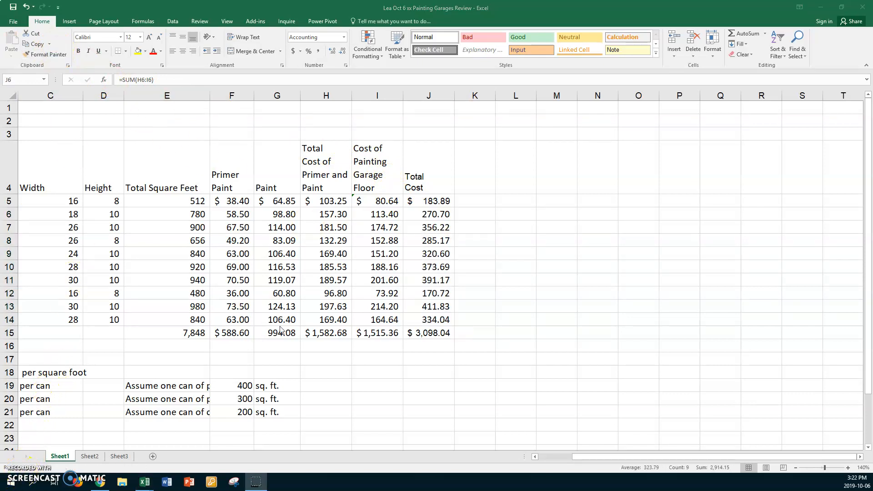
Enter the two-line heading "Customer Cost" in K4.
left_click(472, 179)
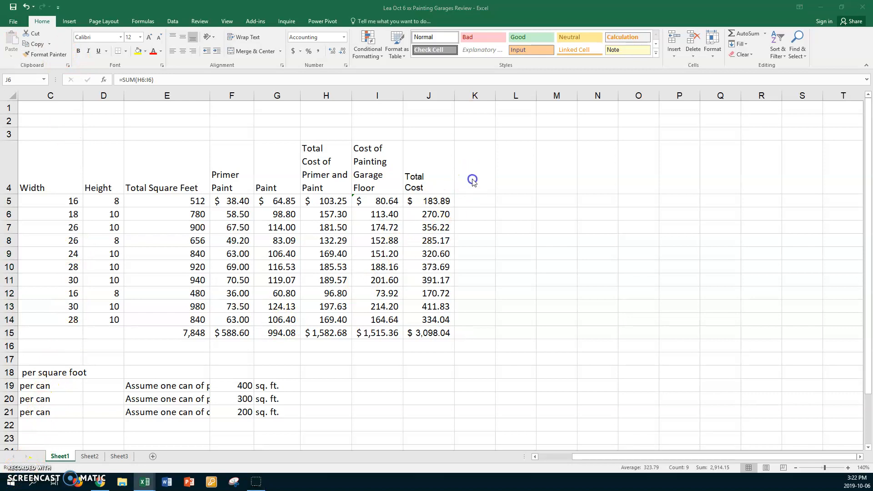
left_click(472, 179)
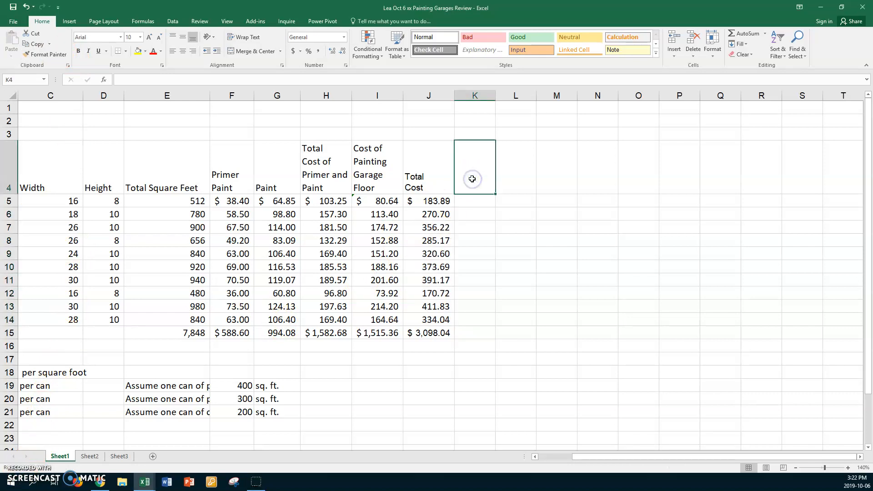
type("Customer")
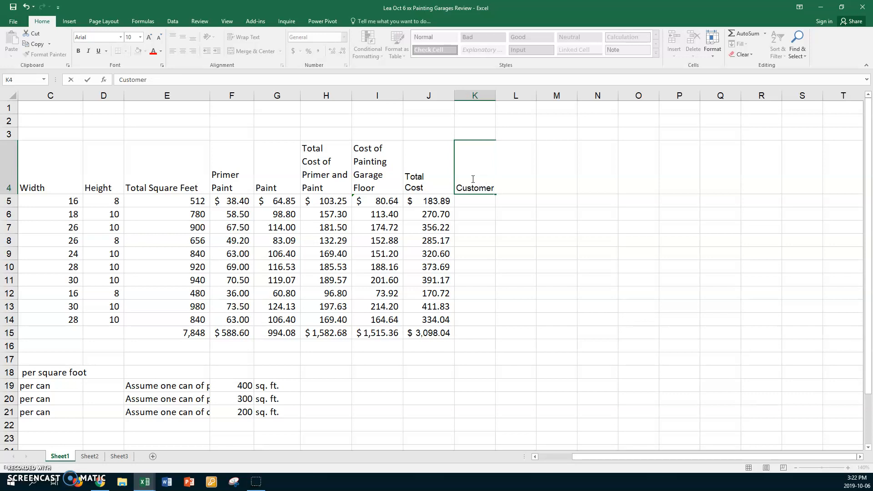
key("alt+Return")
key("Return")
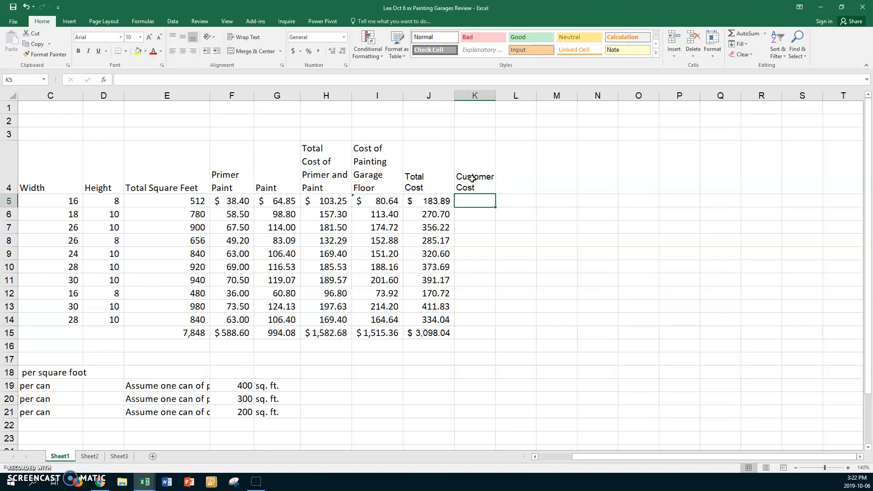
Add a markup rate below the paint prices, with the label "Markup" in A23 and 30% in B23.
scroll(472, 179, "down", 2)
scroll(473, 178, "up", 2)
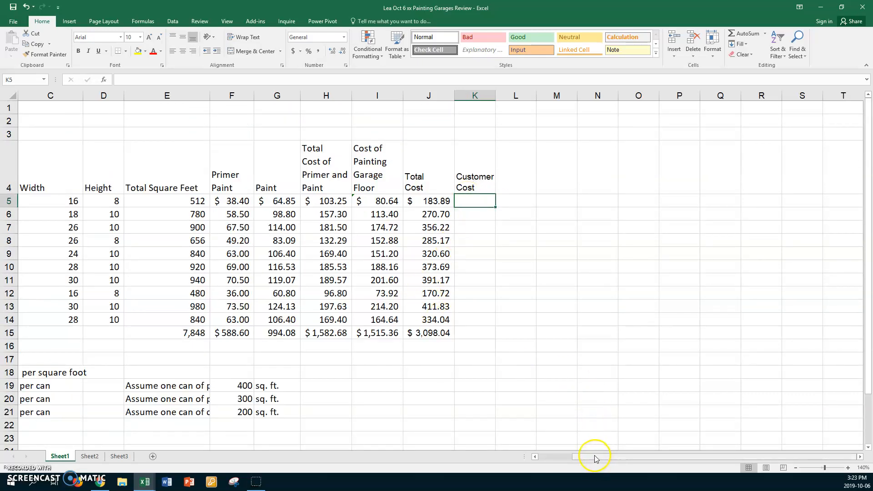
left_click_drag(594, 454, 558, 463)
left_click(53, 436)
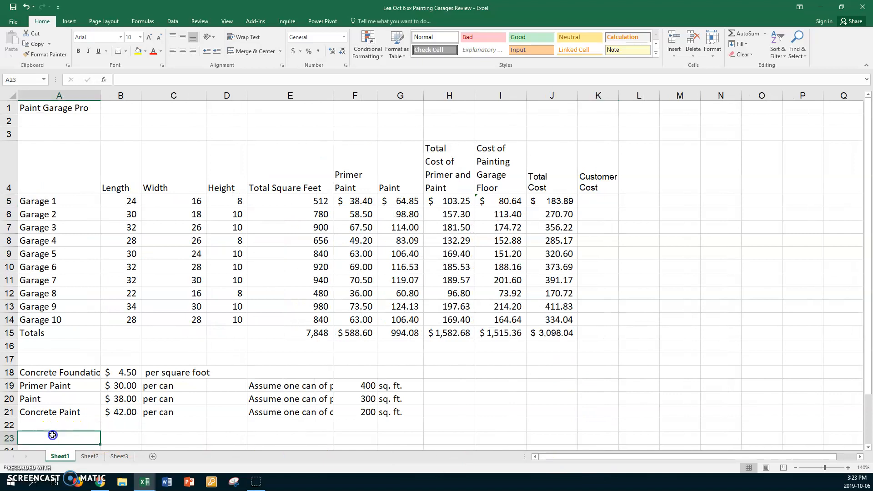
type("Markup")
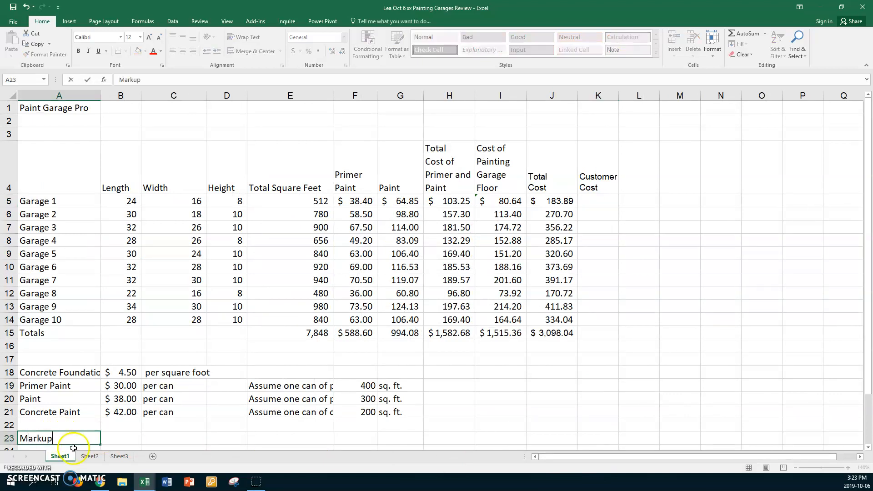
left_click(117, 440)
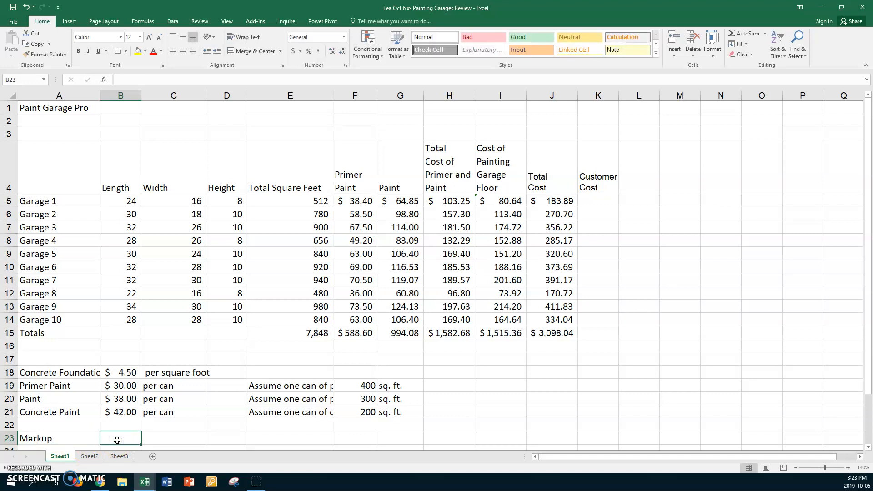
type("30")
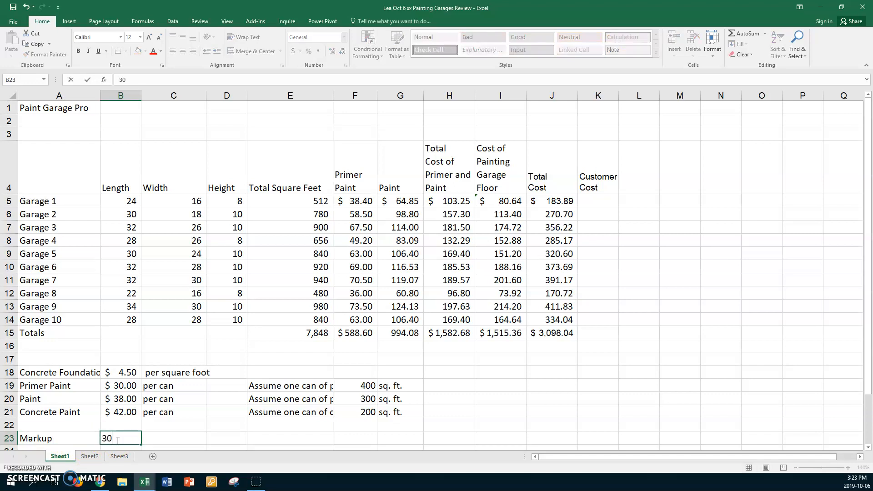
key("Return")
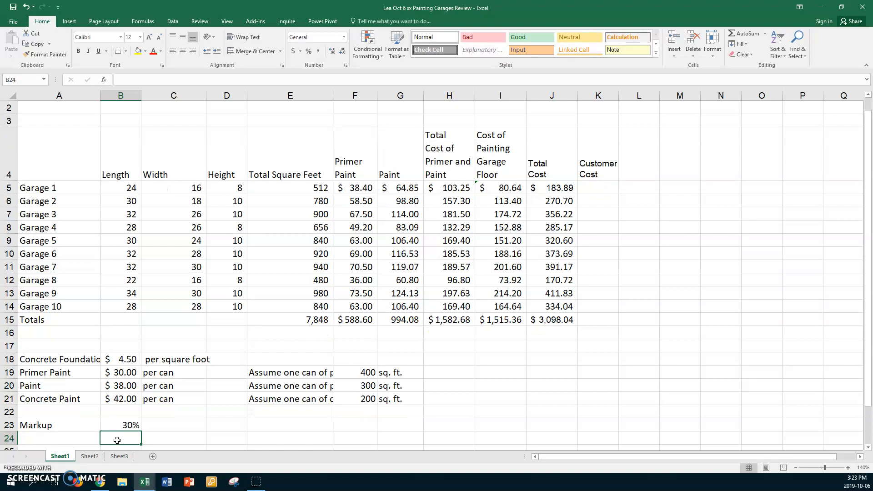
left_click(157, 427)
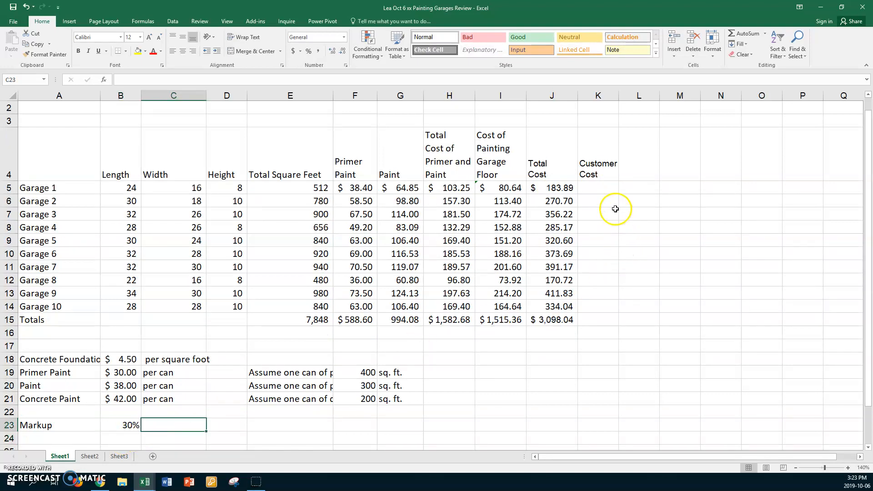
Enter =J5+(J5*$B$23) in K5 to calculate Garage 1's customer cost with an absolute reference to the markup.
left_click(607, 189)
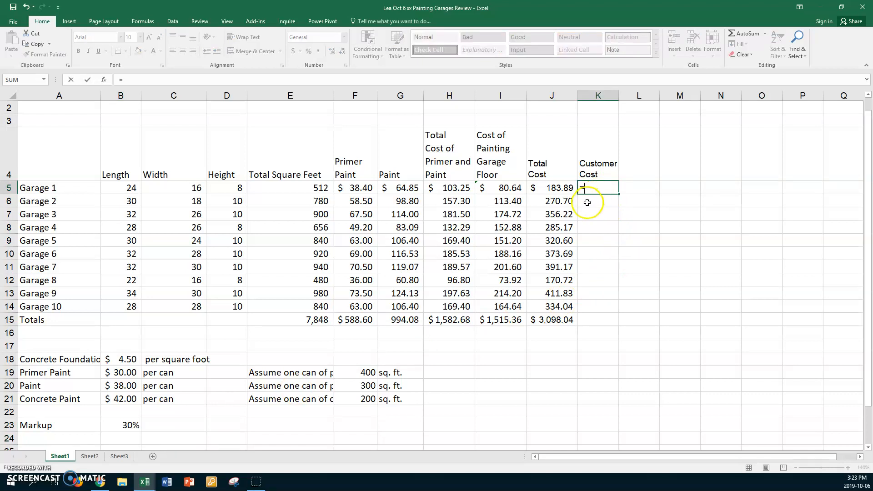
left_click(553, 188)
type("+")
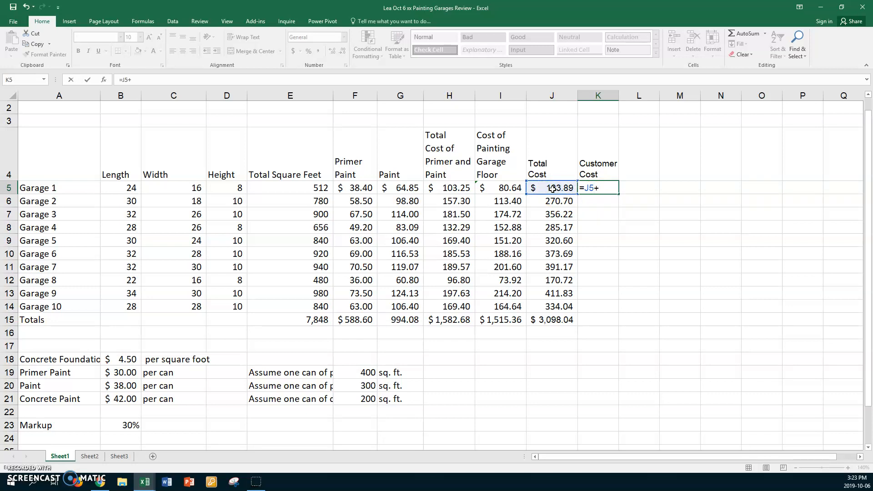
type("(")
left_click(553, 188)
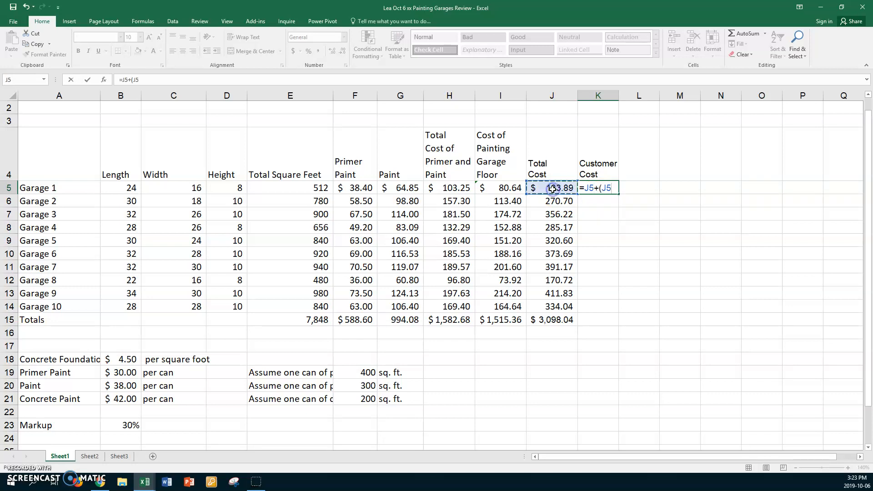
type("*")
scroll(553, 189, "up", 1)
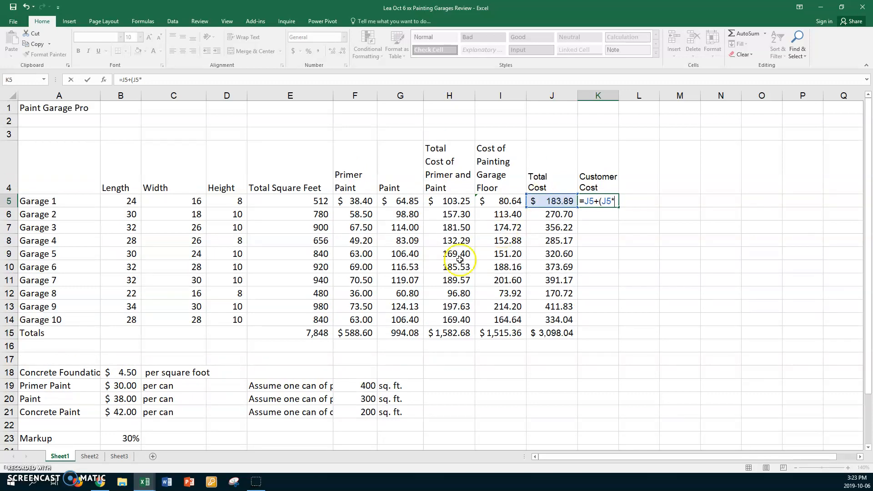
left_click(116, 437)
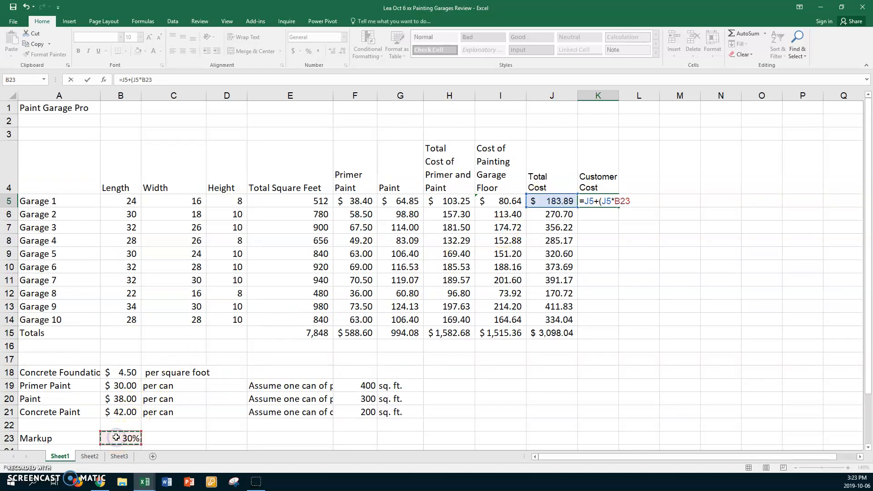
key("F4")
type(")")
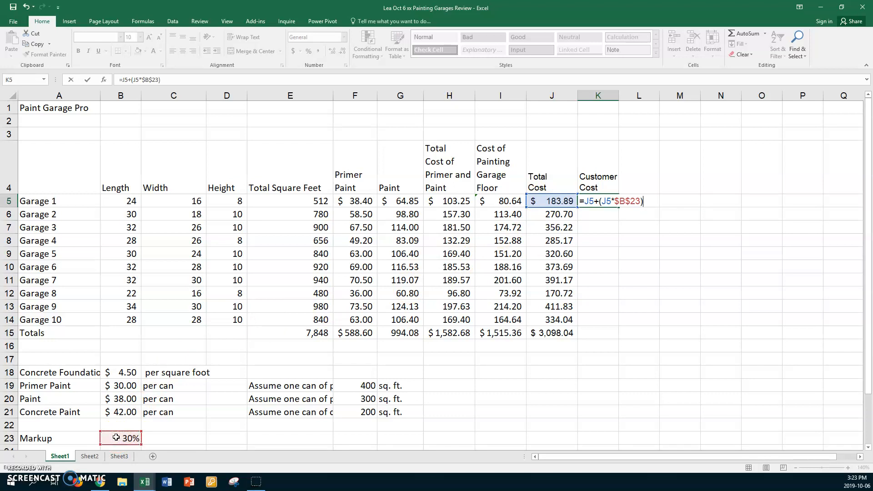
key("Return")
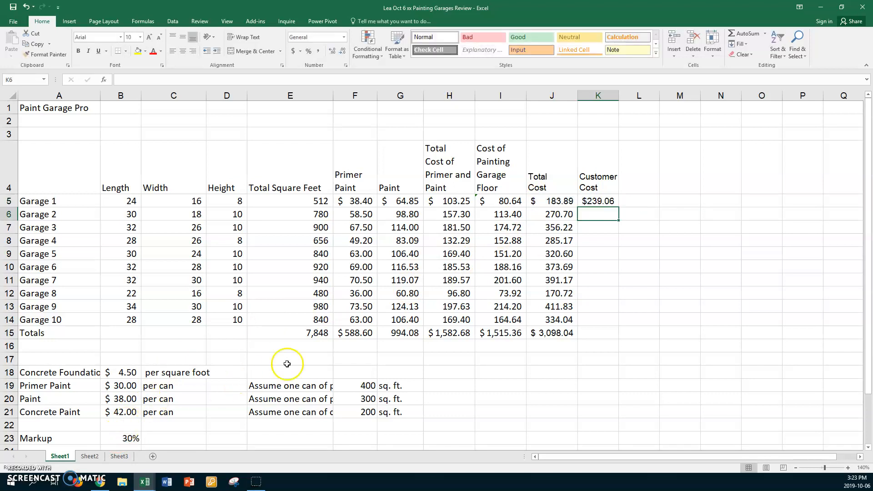
Fill the customer cost formula from K5 down through K15 and autofit the width of column K.
left_click(596, 204)
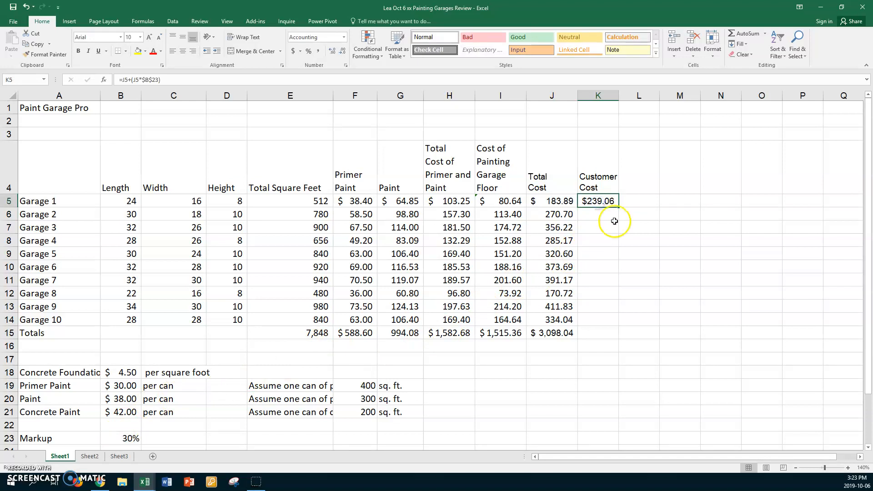
left_click_drag(620, 208, 609, 336)
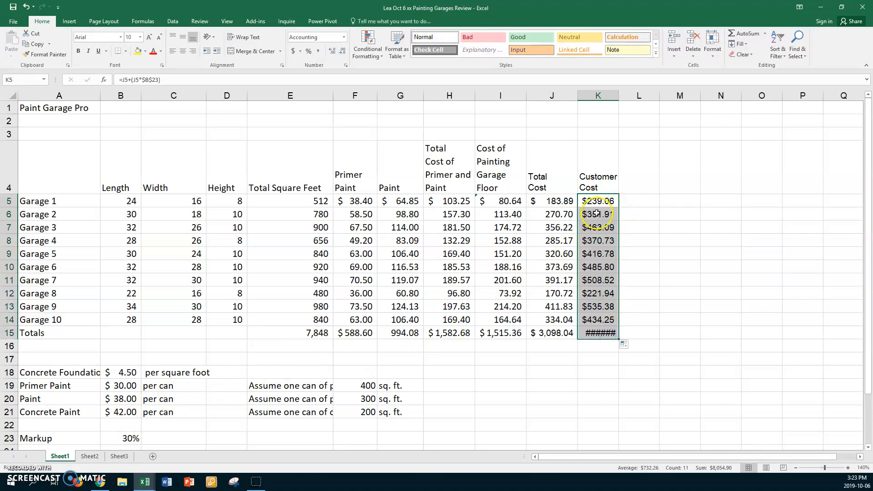
double_click(620, 96)
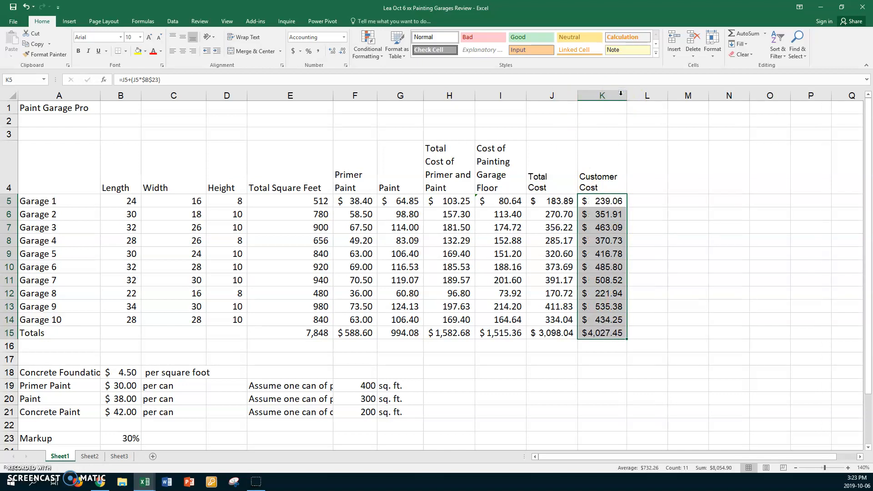
Copy the formatting of J7 onto the customer costs in K6:K14 with Format Painter.
left_click(563, 228)
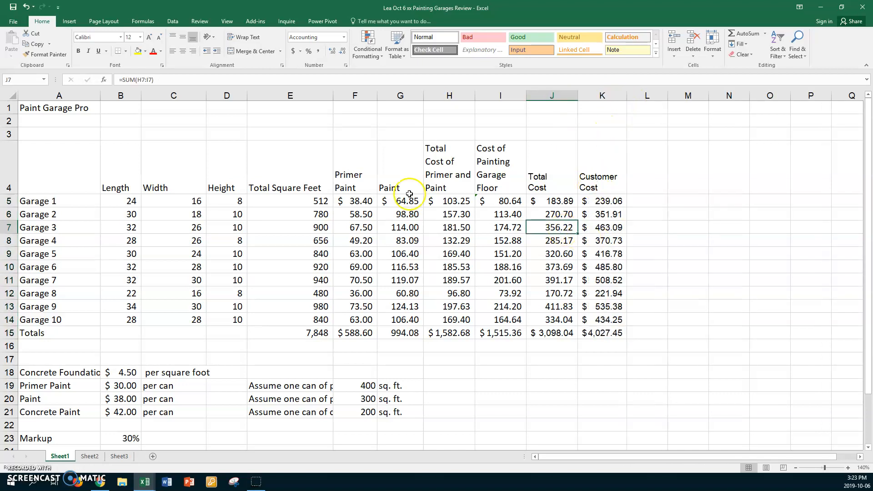
left_click(57, 55)
left_click_drag(605, 216, 605, 320)
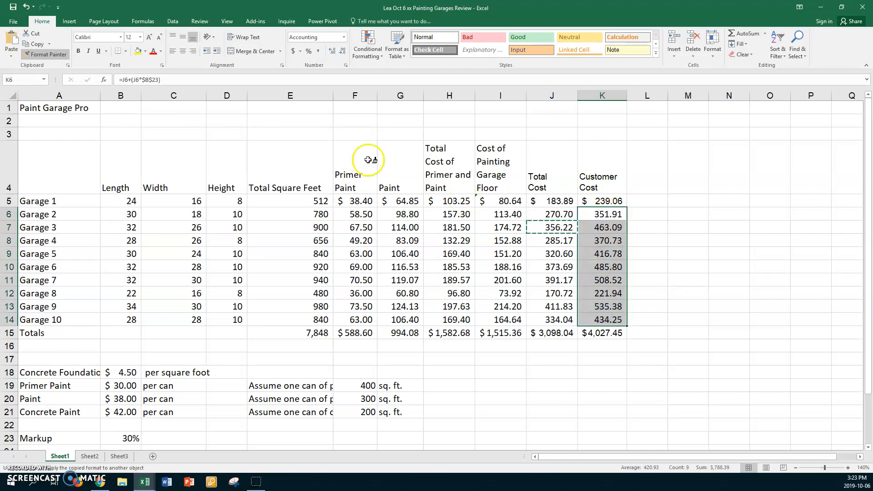
left_click(44, 53)
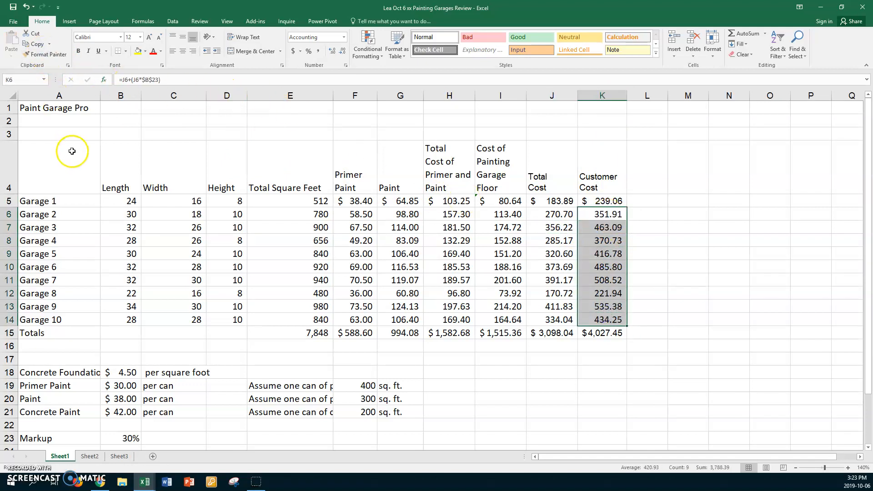
left_click(89, 215)
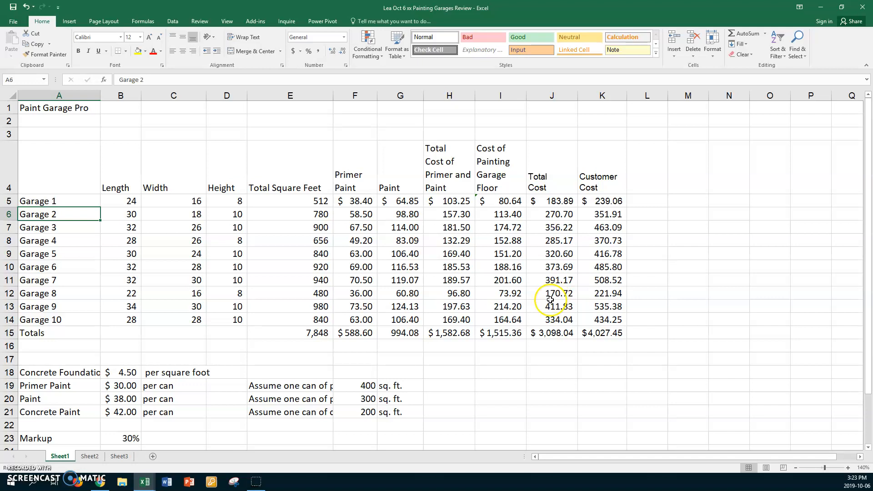
Examine the formula in K5 and the cells it references for Garage 1's customer cost.
left_click(607, 200)
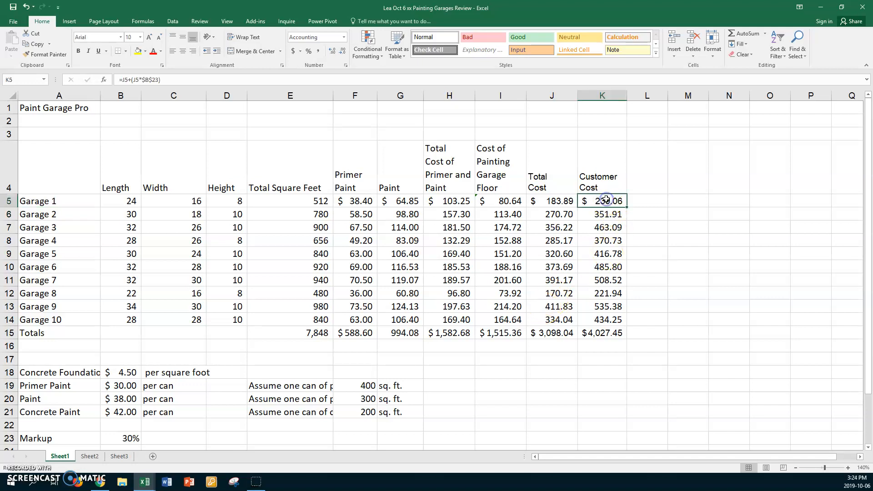
double_click(607, 200)
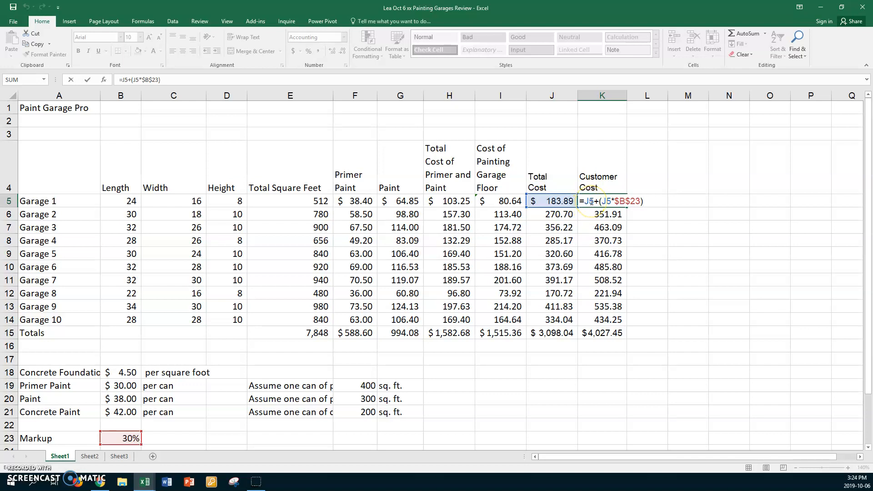
left_click(634, 200)
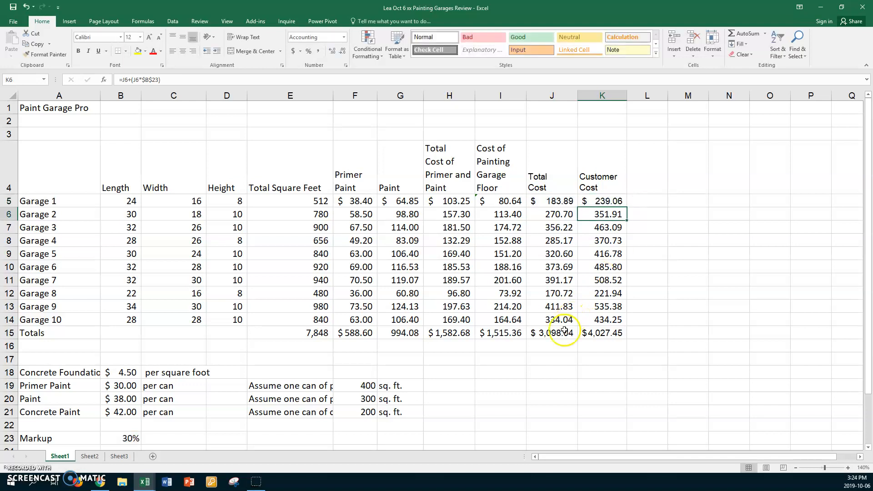
left_click(448, 357)
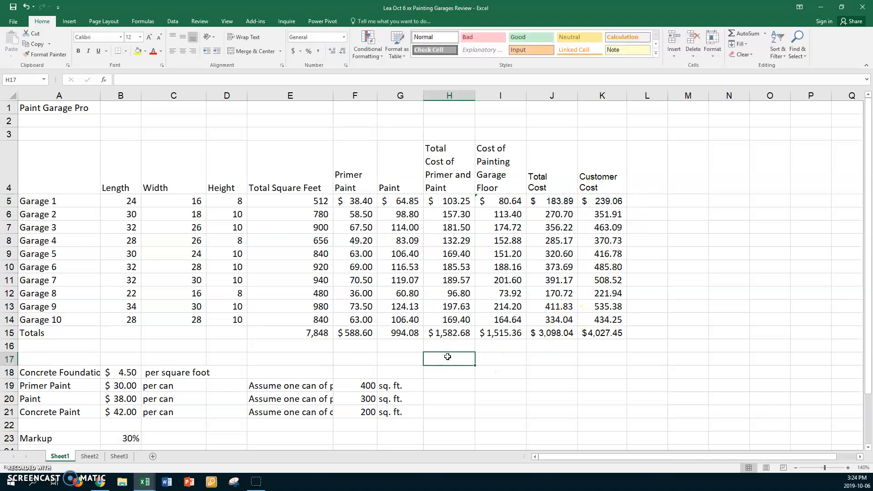